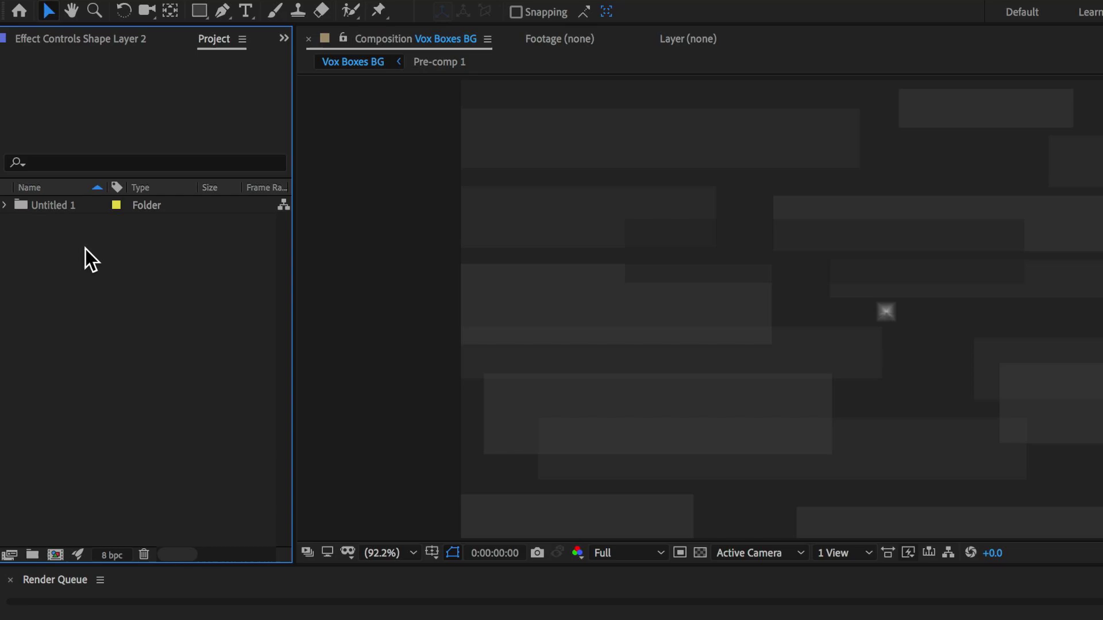
# Step: Create a composition named Boxes BG at 30 frames per second with a 4-second duration
pyautogui.rightClick(86, 250)
pyautogui.click(110, 256)
pyautogui.write('Boxes BG')
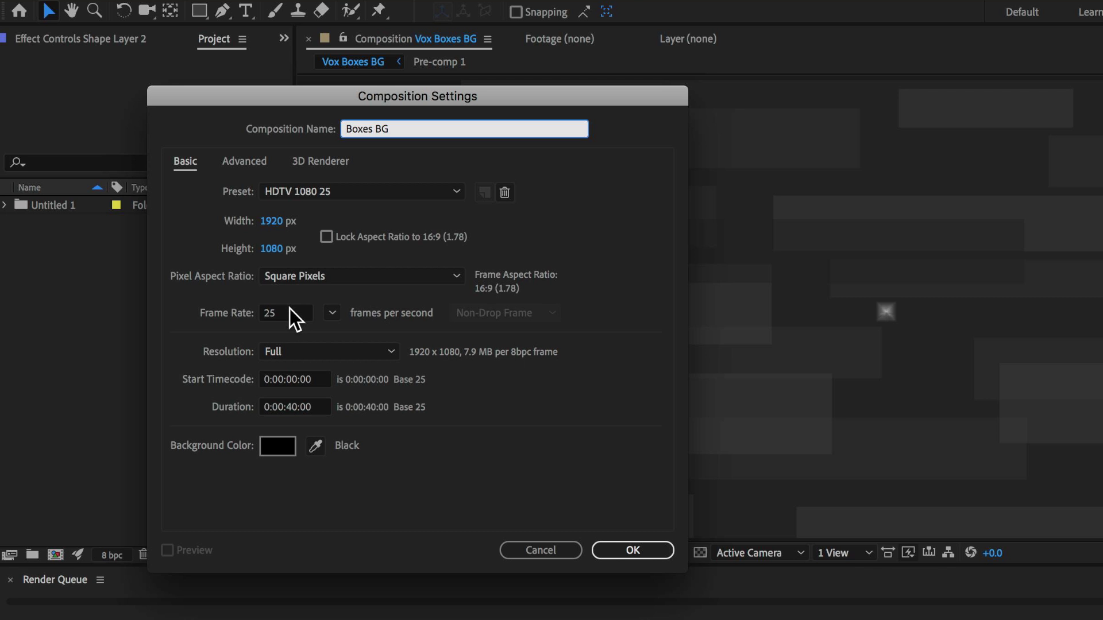
pyautogui.click(332, 312)
pyautogui.click(356, 472)
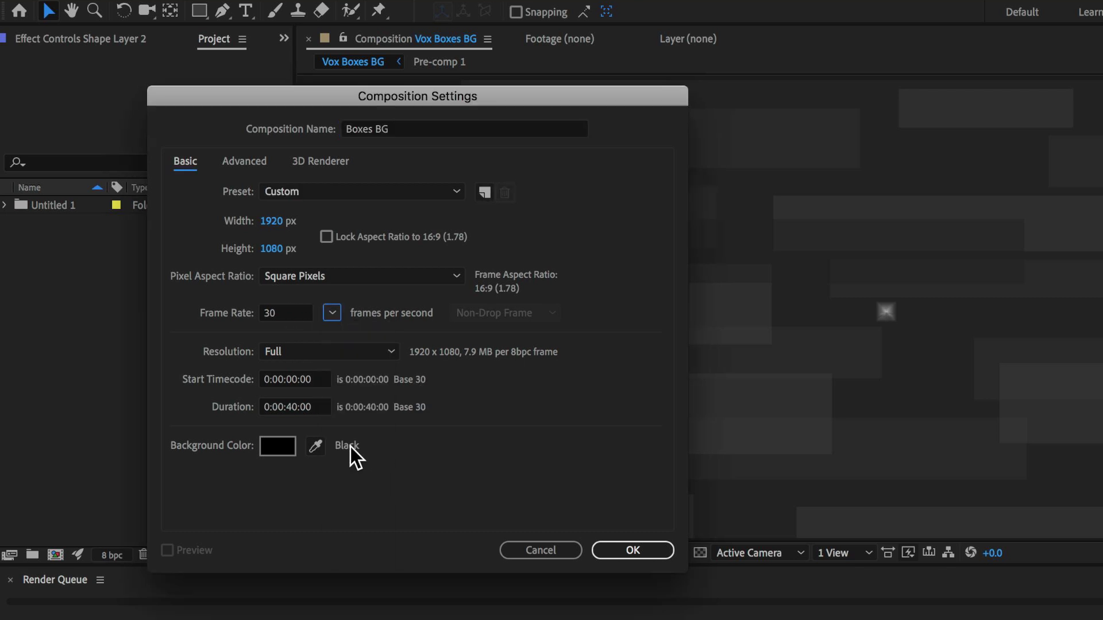
pyautogui.click(294, 408)
pyautogui.click(293, 406)
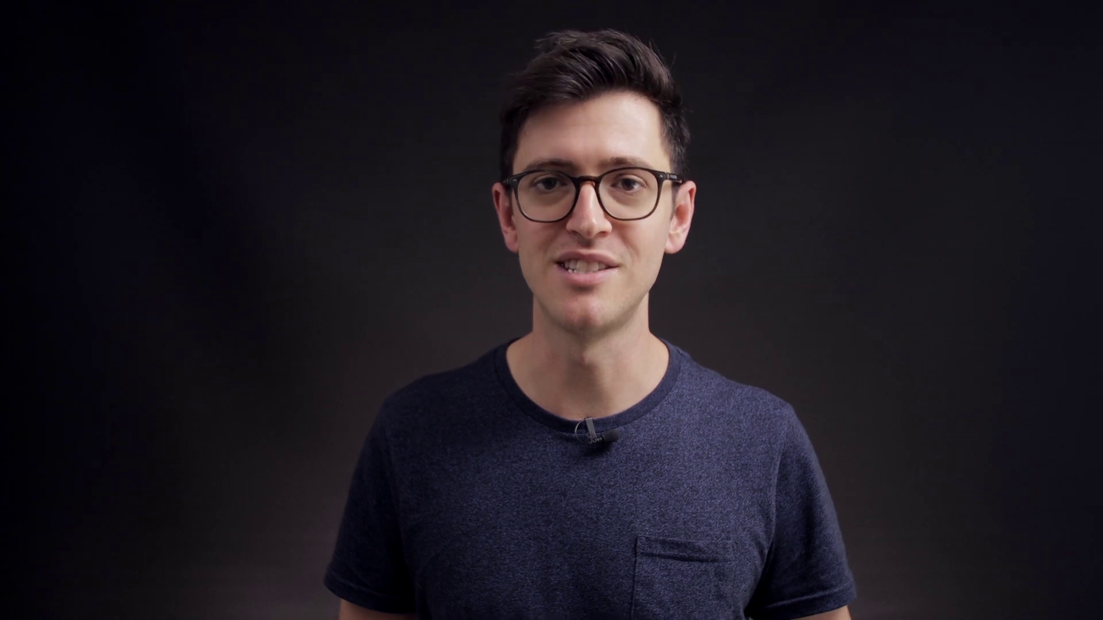
# Step: Add a full-frame dark gray solid with color 2A2A2A to the Boxes BG composition as its background
pyautogui.rightClick(177, 483)
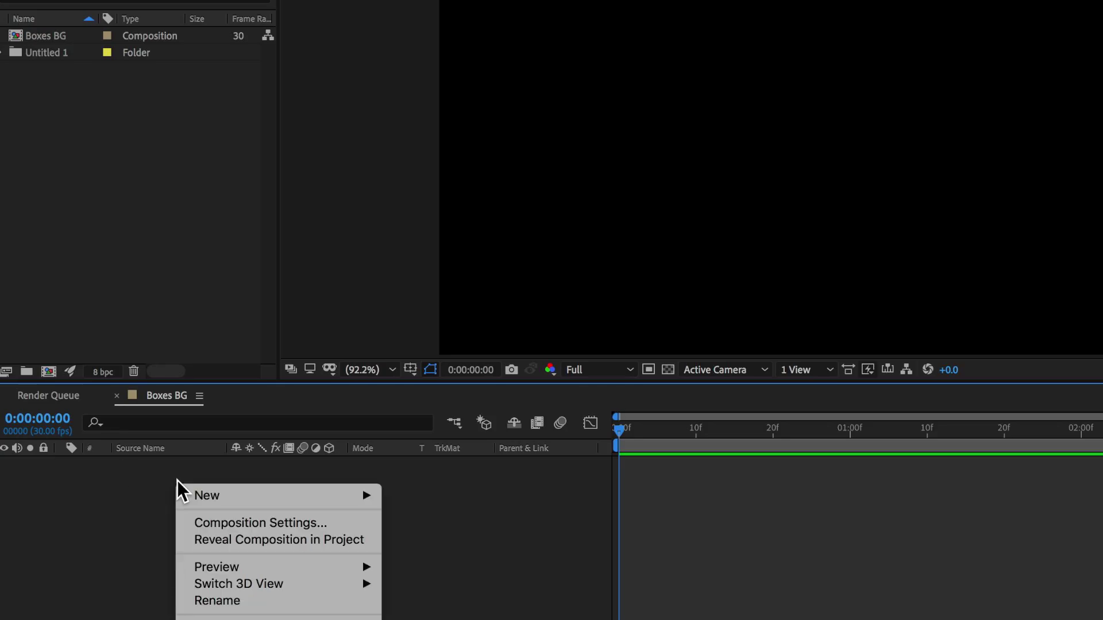
pyautogui.moveTo(230, 496)
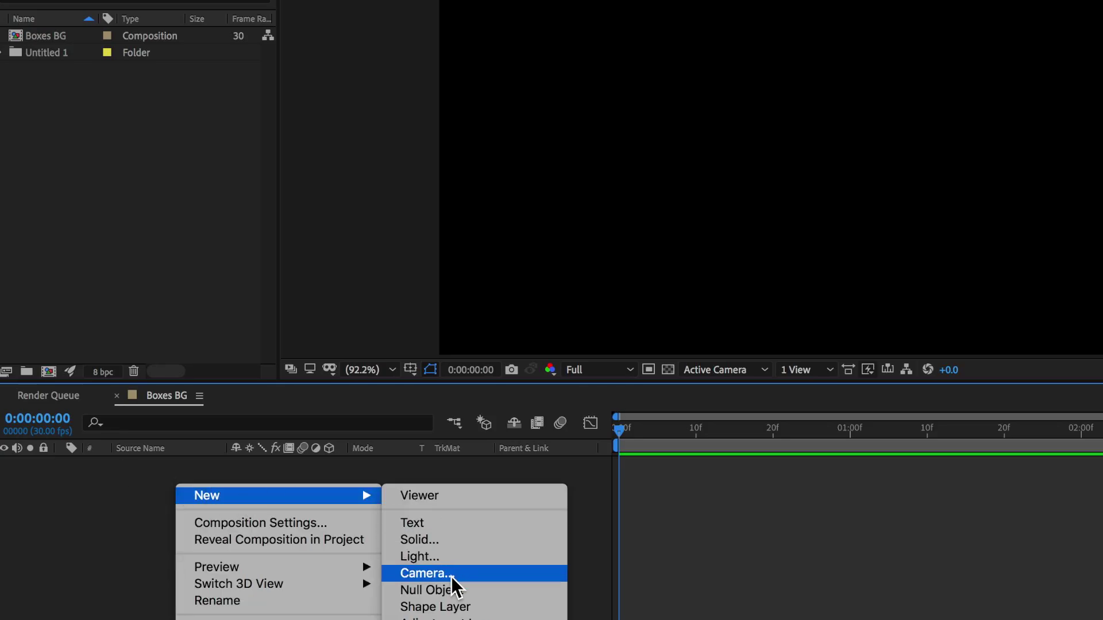
pyautogui.click(426, 538)
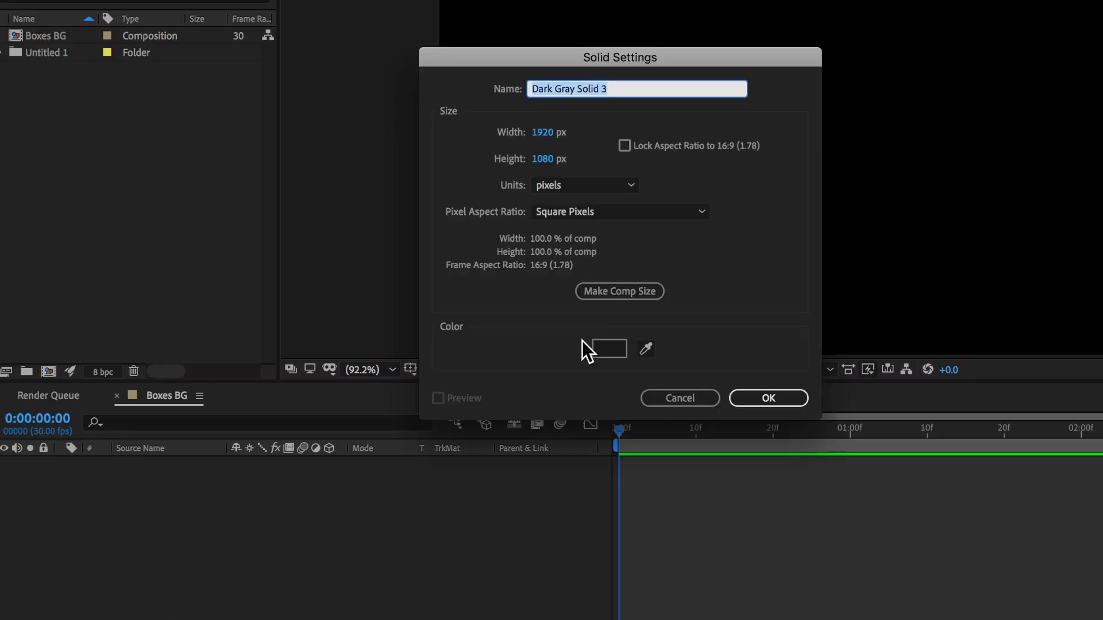
pyautogui.click(600, 348)
pyautogui.moveTo(491, 348); pyautogui.dragTo(493, 334)
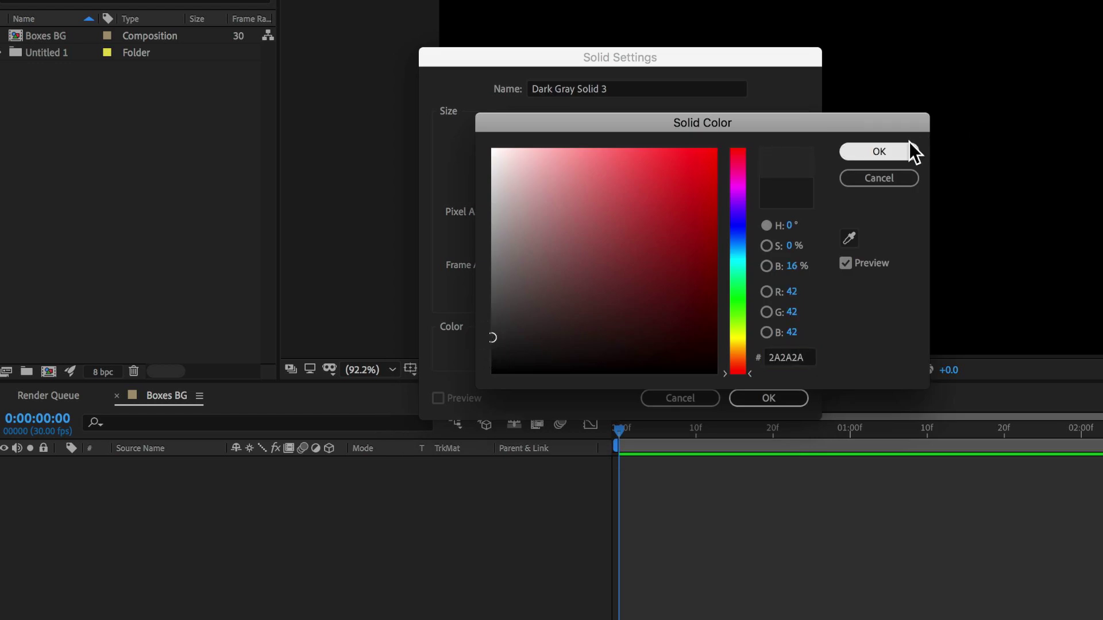
pyautogui.click(895, 147)
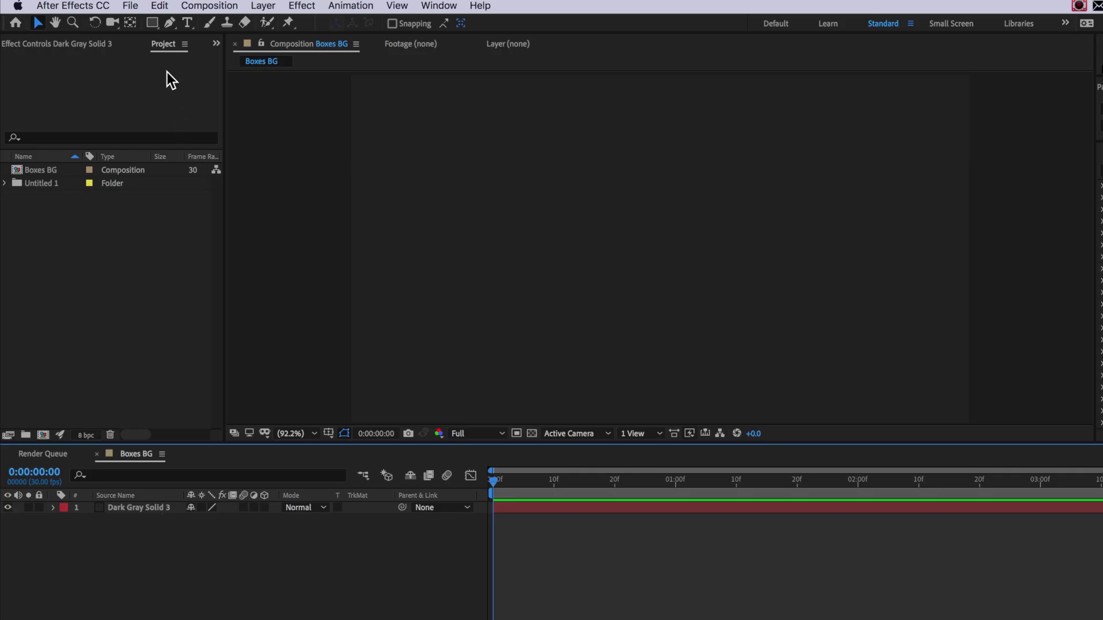
# Step: Set the shape fill to light gray and draw a long horizontal rectangle overhanging the frame's left edge in its upper half
pyautogui.click(151, 23)
pyautogui.click(394, 23)
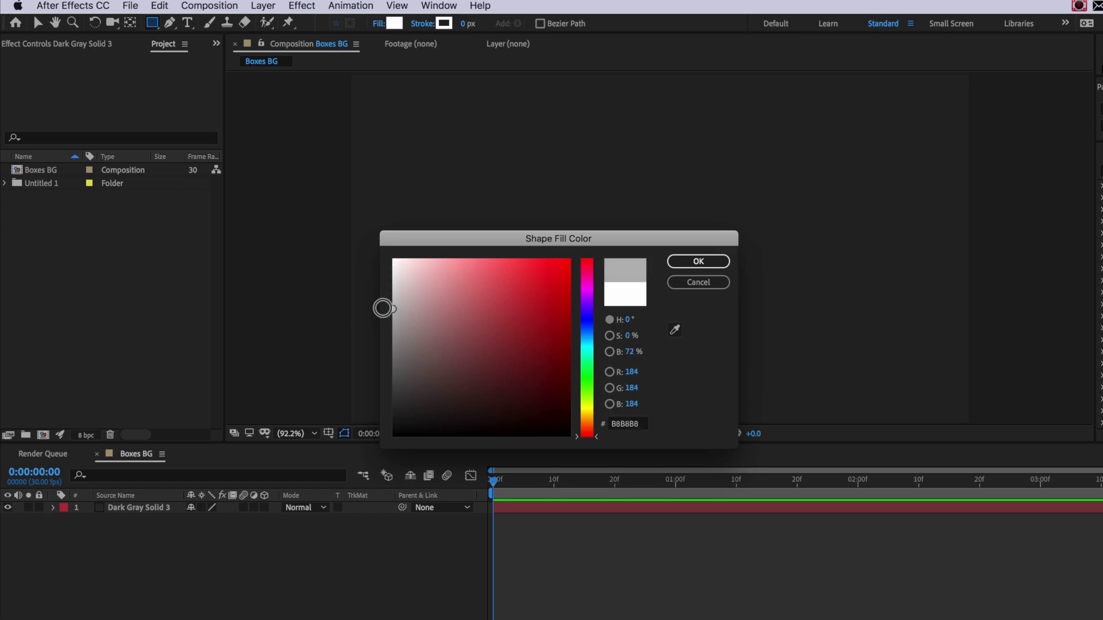
pyautogui.press('Escape')
pyautogui.moveTo(334, 181); pyautogui.dragTo(608, 235)
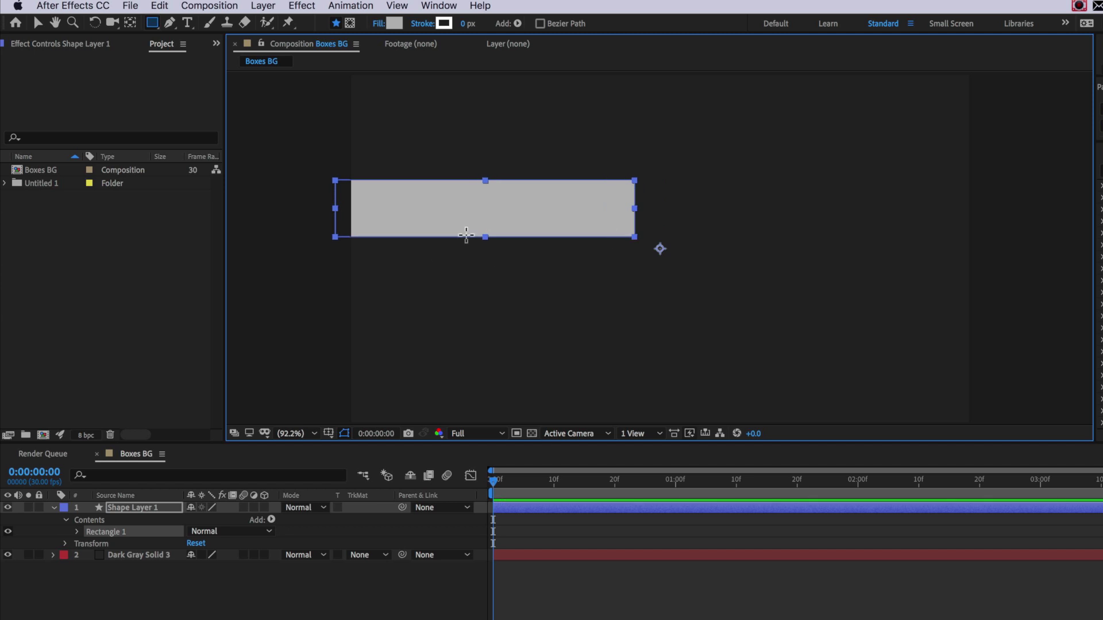
# Step: Pre-compose the rectangle's shape layer into a new composition named Boxes, moving all attributes into it
pyautogui.click(138, 508)
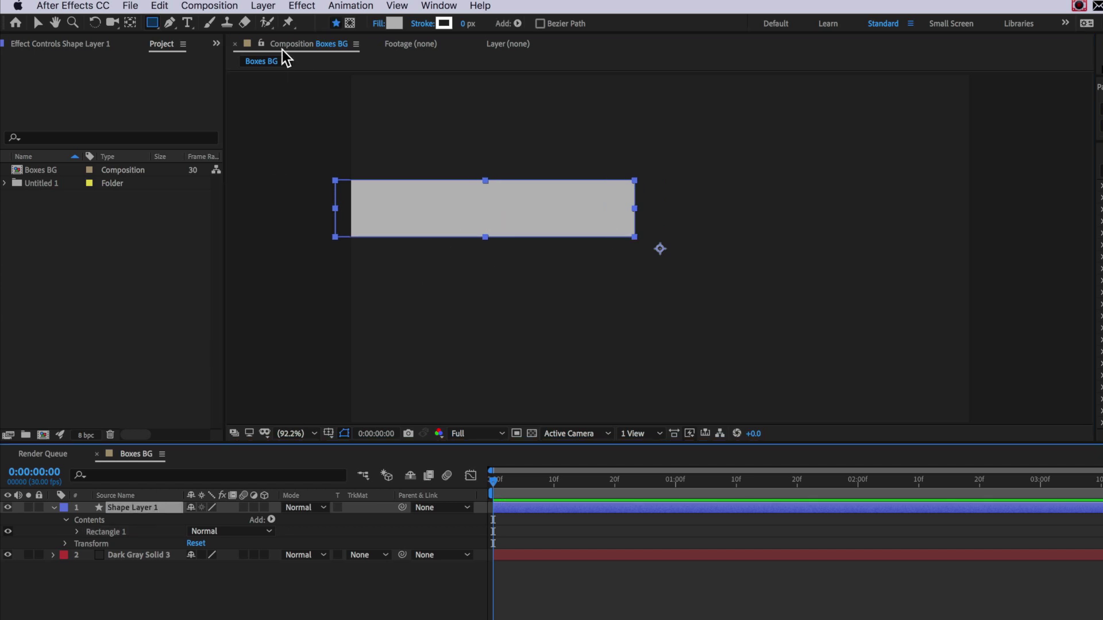
pyautogui.click(261, 5)
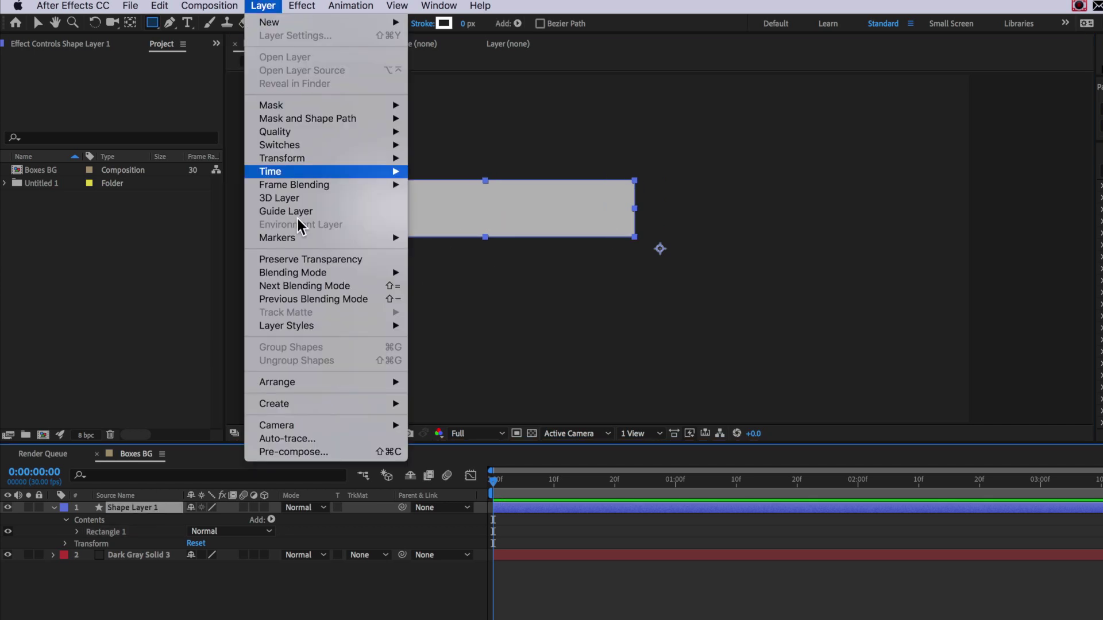
pyautogui.click(296, 448)
pyautogui.write('Boxes')
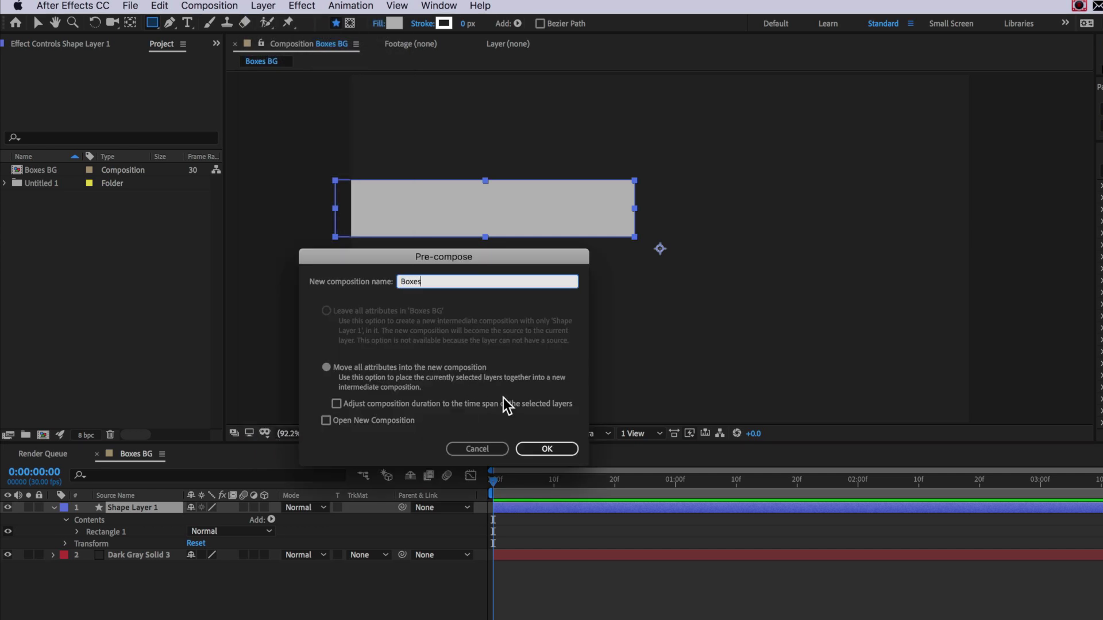
pyautogui.click(569, 450)
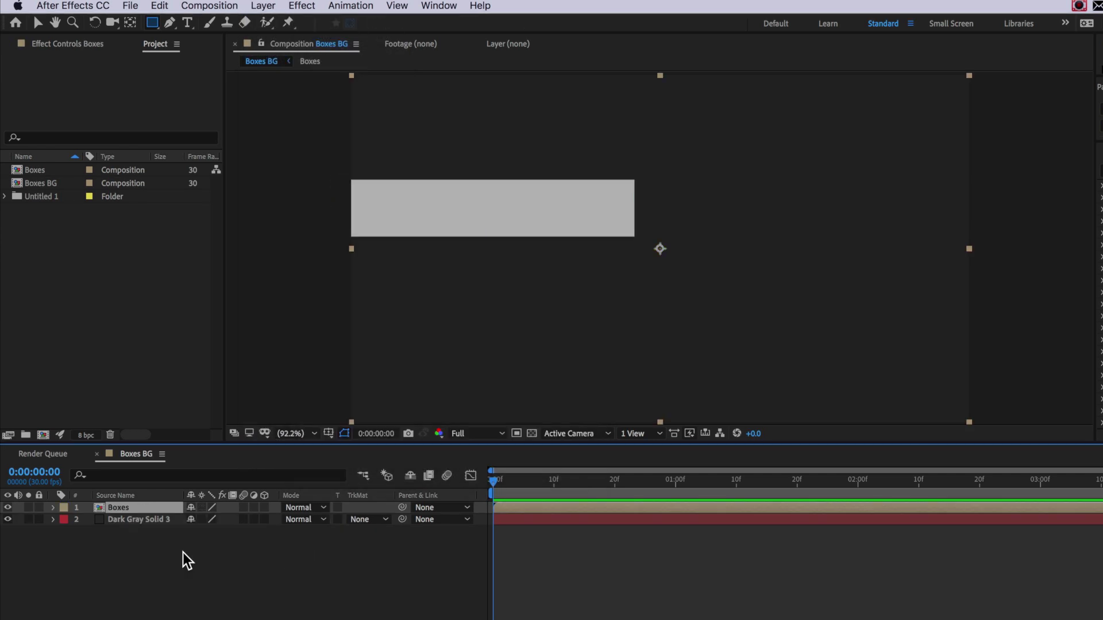
# Step: Open the Boxes composition and set the rectangle shape layer's opacity to 50%
pyautogui.doubleClick(126, 509)
pyautogui.click(126, 508)
pyautogui.press('t')
pyautogui.click(195, 520)
pyautogui.write('50')
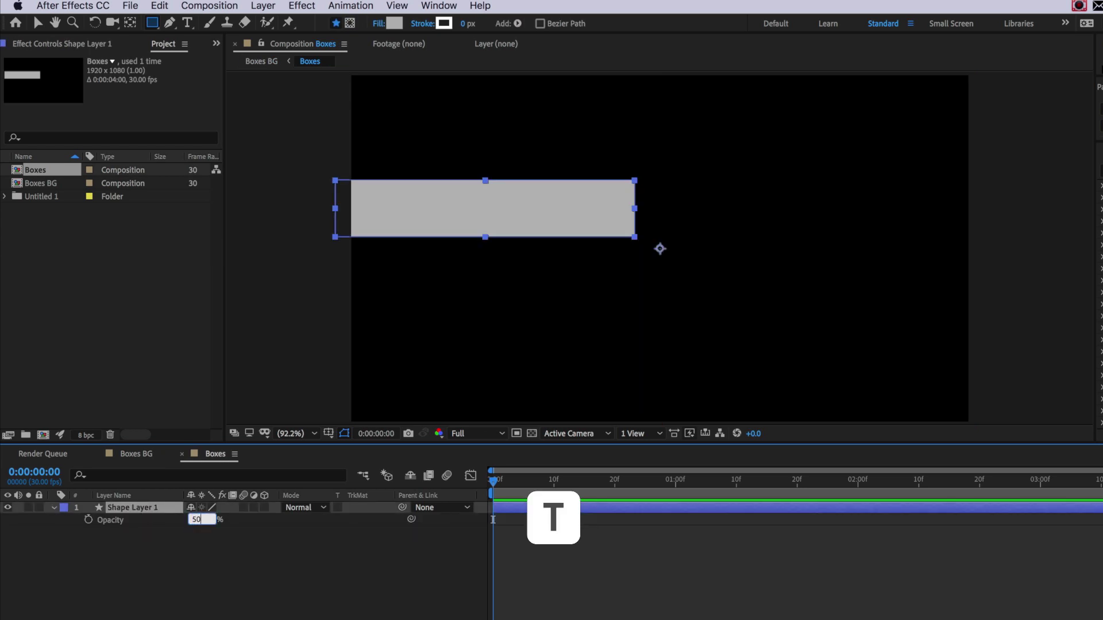
pyautogui.press('Return')
pyautogui.click(198, 585)
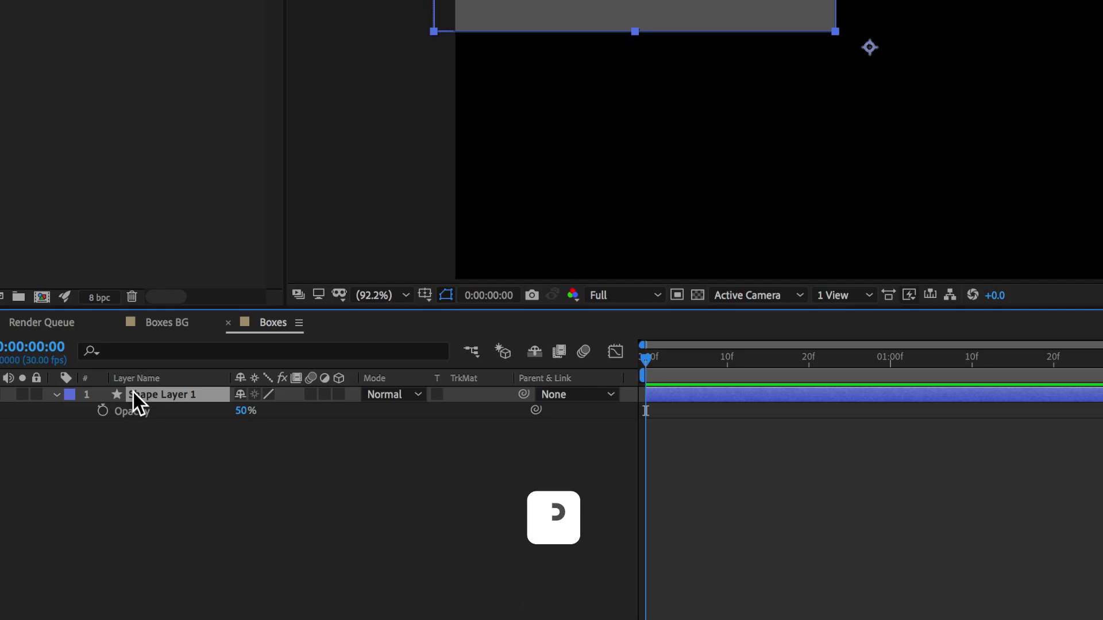
# Step: Add the expression wiggle(2,10) to the rectangle layer's position and preview the motion
pyautogui.press('p')
pyautogui.keyDown('alt'); pyautogui.click(103, 411); pyautogui.keyUp('alt')
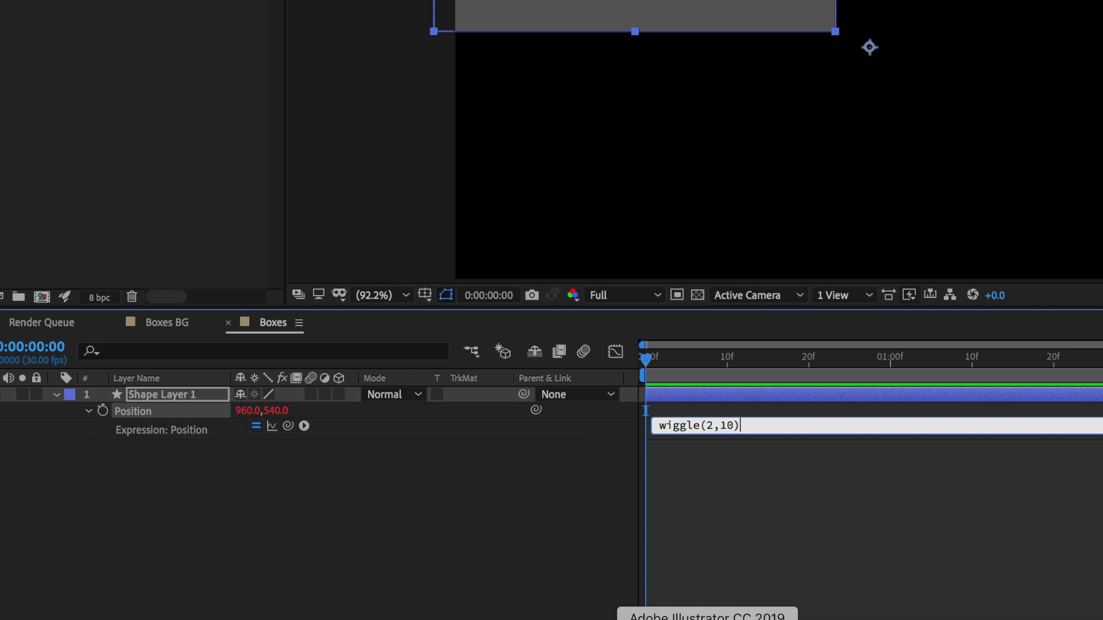
pyautogui.click(681, 498)
pyautogui.press('space')
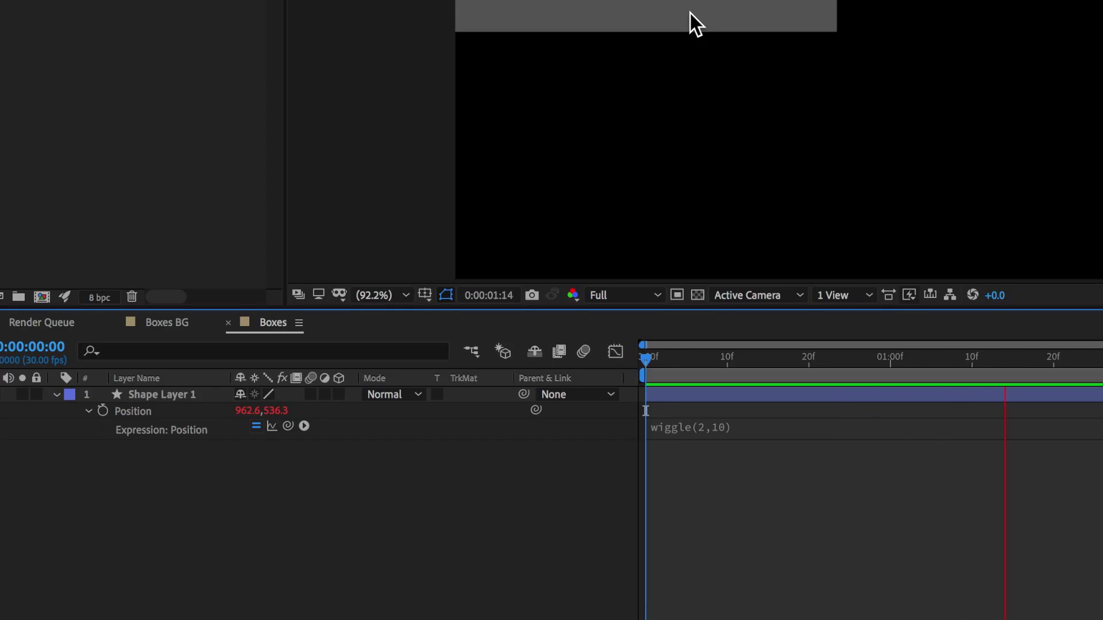
# Step: Try a faster position wiggle with the expression wiggle(5,10) and preview it from the start
pyautogui.click(702, 429)
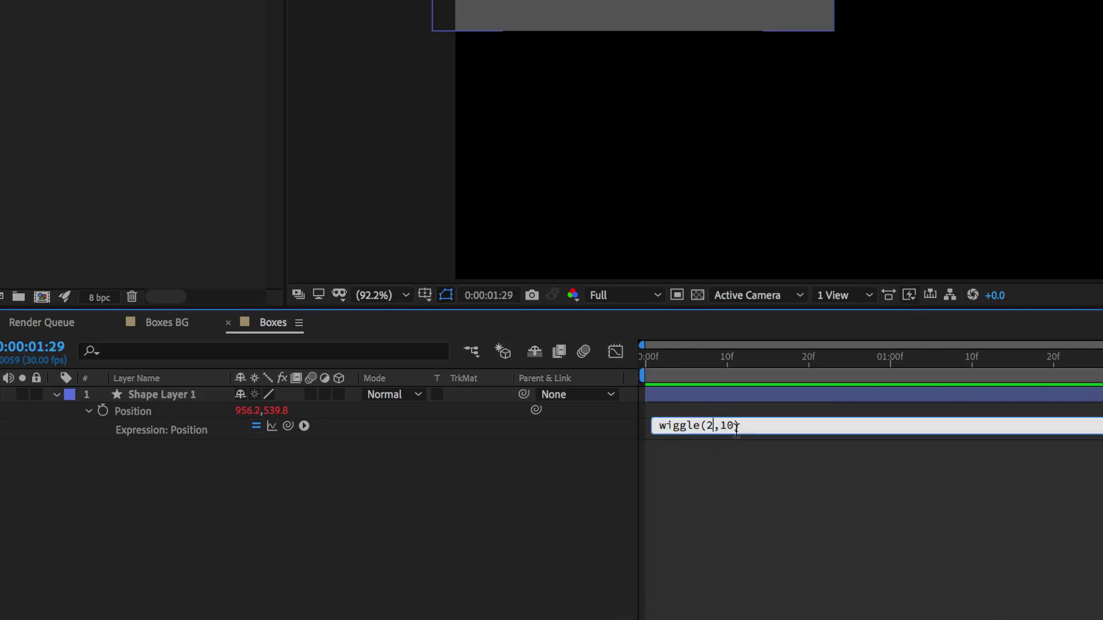
pyautogui.press('BackSpace')
pyautogui.write('5')
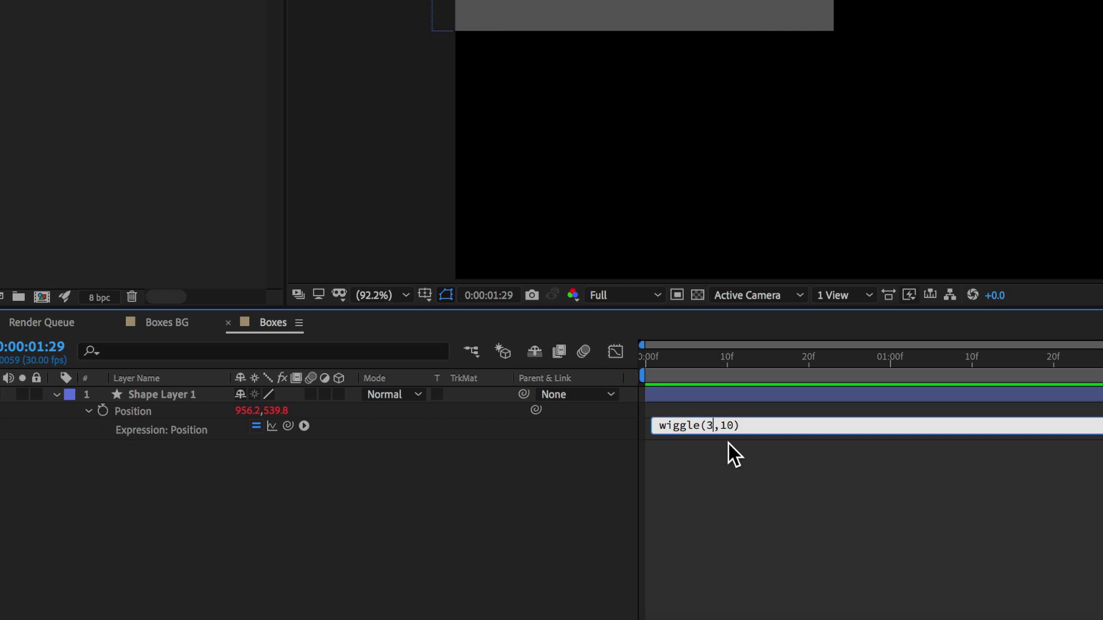
pyautogui.click(700, 468)
pyautogui.moveTo(656, 354); pyautogui.dragTo(625, 357)
pyautogui.hotkey('ctrl', 'z')
pyautogui.press('space')
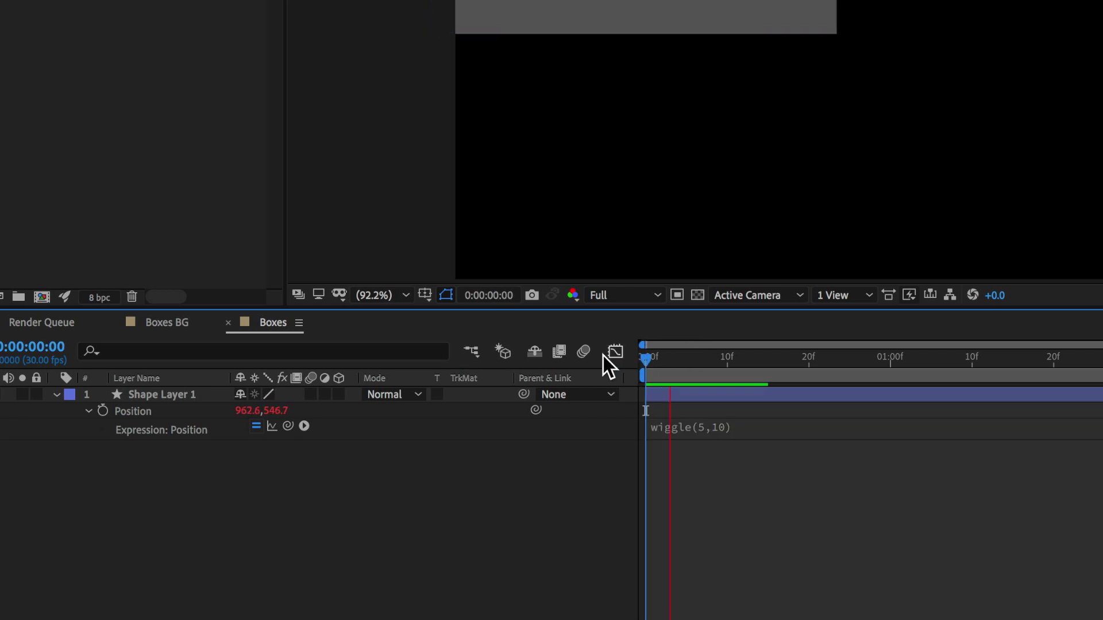
# Step: Return the rectangle layer's position expression to wiggle(2,10)
pyautogui.click(721, 426)
pyautogui.click(728, 426)
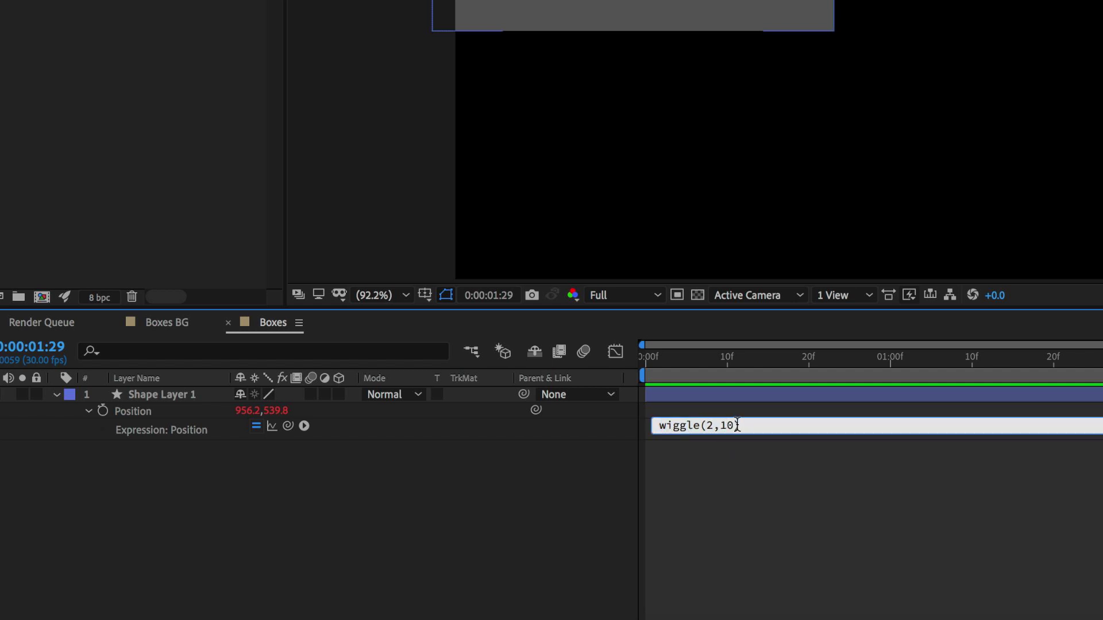
pyautogui.click(724, 444)
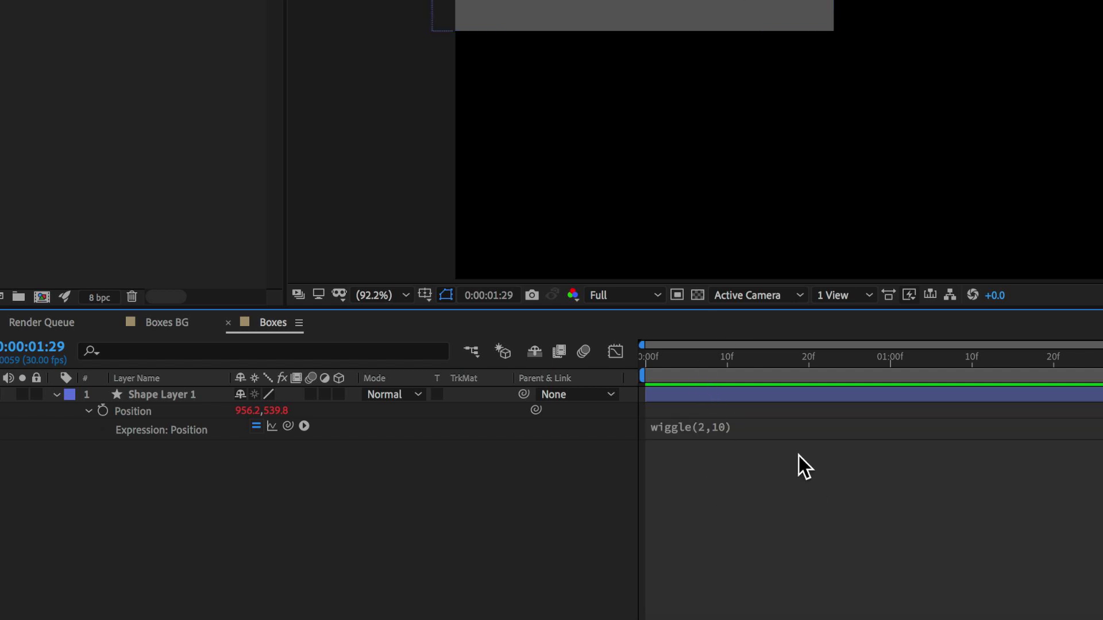
# Step: Duplicate the rectangle layer, move the copy to the frame's lower right, and reduce its height from its upper edge
pyautogui.click(55, 393)
pyautogui.click(169, 395)
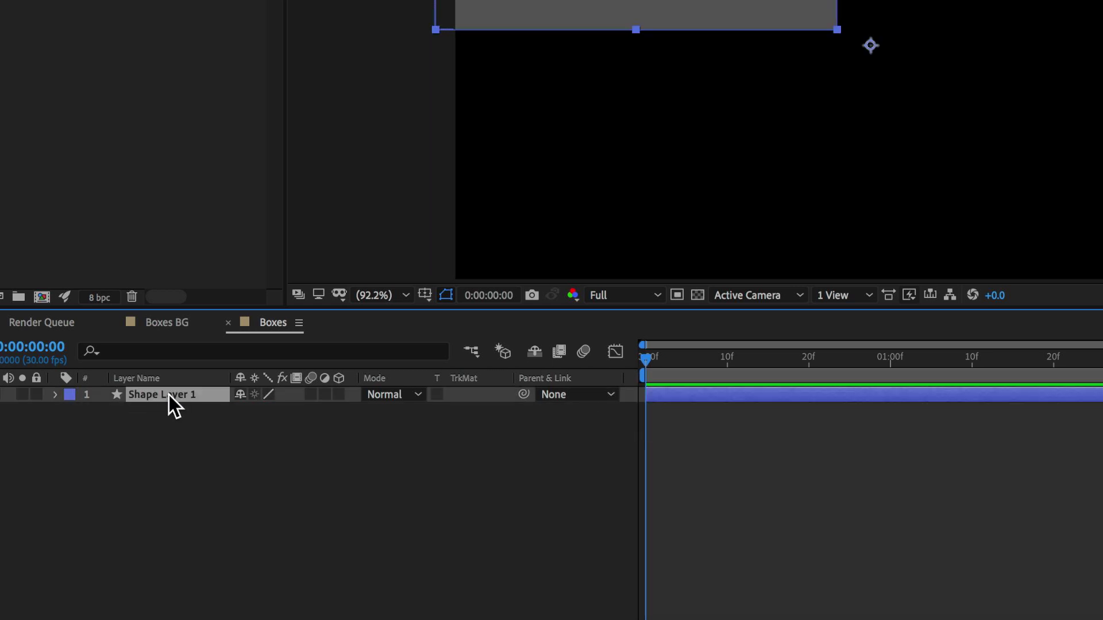
pyautogui.hotkey('ctrl', 'd')
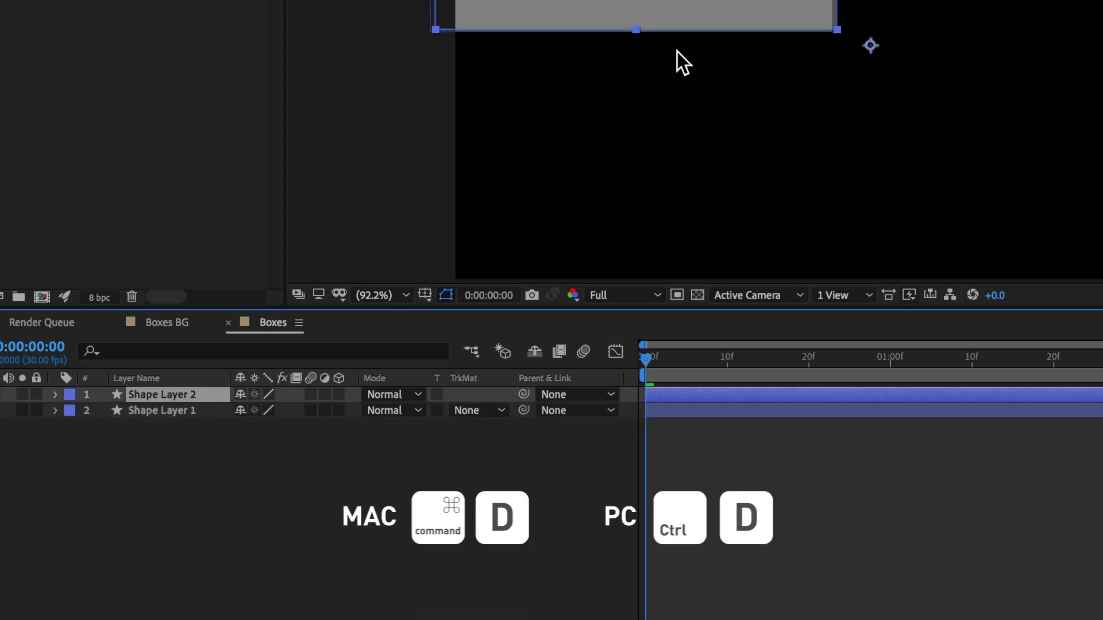
pyautogui.moveTo(665, 12); pyautogui.dragTo(925, 270)
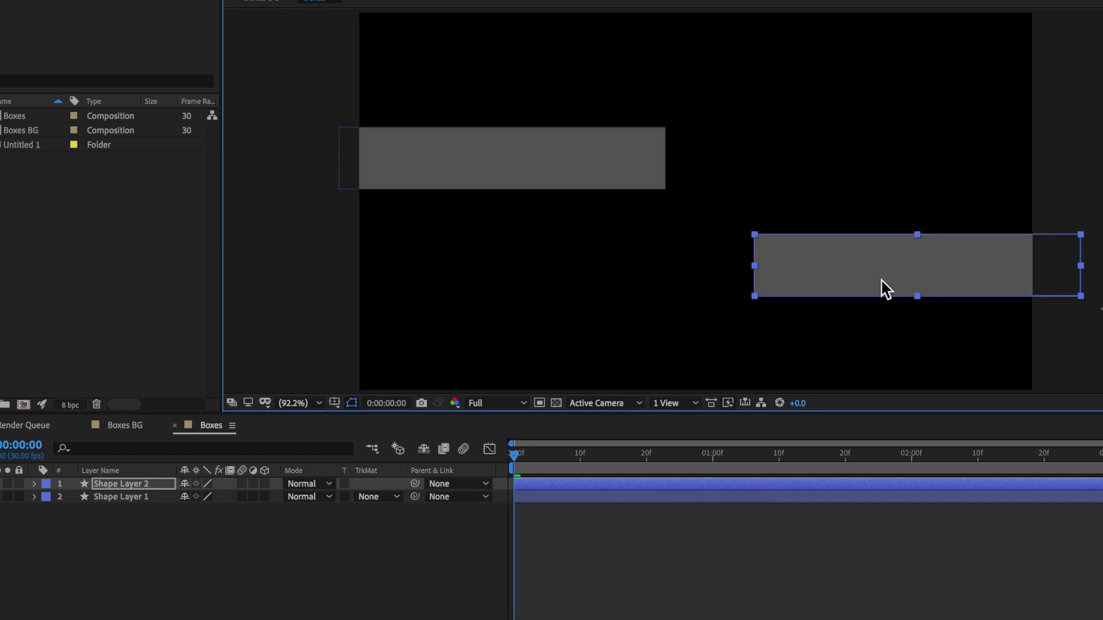
pyautogui.moveTo(915, 231); pyautogui.dragTo(915, 249)
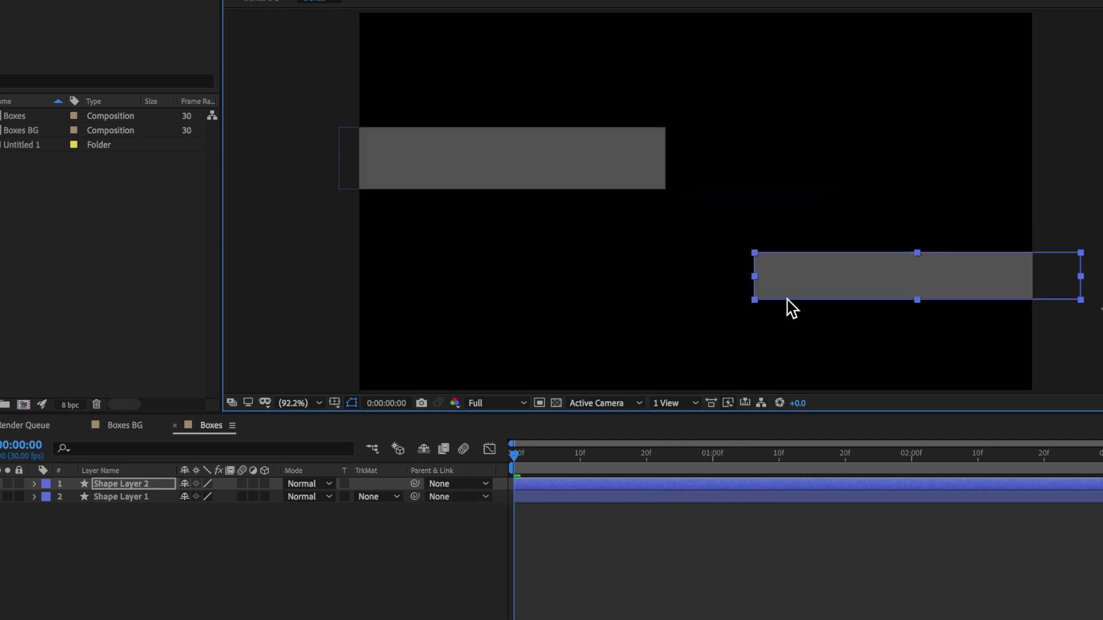
# Step: Duplicate the rectangle again, place the copy in the frame's lower left, and vary the size and placement of the boxes
pyautogui.hotkey('ctrl', 'd')
pyautogui.moveTo(830, 274); pyautogui.dragTo(438, 291)
pyautogui.moveTo(587, 257); pyautogui.dragTo(464, 328)
pyautogui.moveTo(625, 328); pyautogui.dragTo(1033, 47)
# Step: Make further rectangle copies and spread them overlapping across the upper and middle parts of the frame at varied sizes
pyautogui.hotkey('ctrl', 'd')
pyautogui.click(140, 522)
pyautogui.hotkey('ctrl', 'd')
pyautogui.moveTo(508, 119); pyautogui.dragTo(552, 57)
pyautogui.click(511, 151)
pyautogui.hotkey('ctrl', 'd')
pyautogui.moveTo(520, 138); pyautogui.dragTo(652, 185)
pyautogui.hotkey('ctrl', 'd')
pyautogui.moveTo(487, 220); pyautogui.dragTo(505, 221)
# Step: Fill the remaining gaps with more rectangle copies in the lower right, middle right and along the frame's bottom edge, varying their sizes
pyautogui.moveTo(680, 233); pyautogui.dragTo(868, 322)
pyautogui.hotkey('ctrl', 'd')
pyautogui.moveTo(821, 276); pyautogui.dragTo(741, 234)
pyautogui.hotkey('ctrl', 'd')
pyautogui.hotkey('ctrl', 'd')
pyautogui.hotkey('ctrl', 'd')
pyautogui.hotkey('ctrl', 'd')
pyautogui.moveTo(560, 232); pyautogui.dragTo(726, 230)
pyautogui.moveTo(812, 214); pyautogui.dragTo(780, 226)
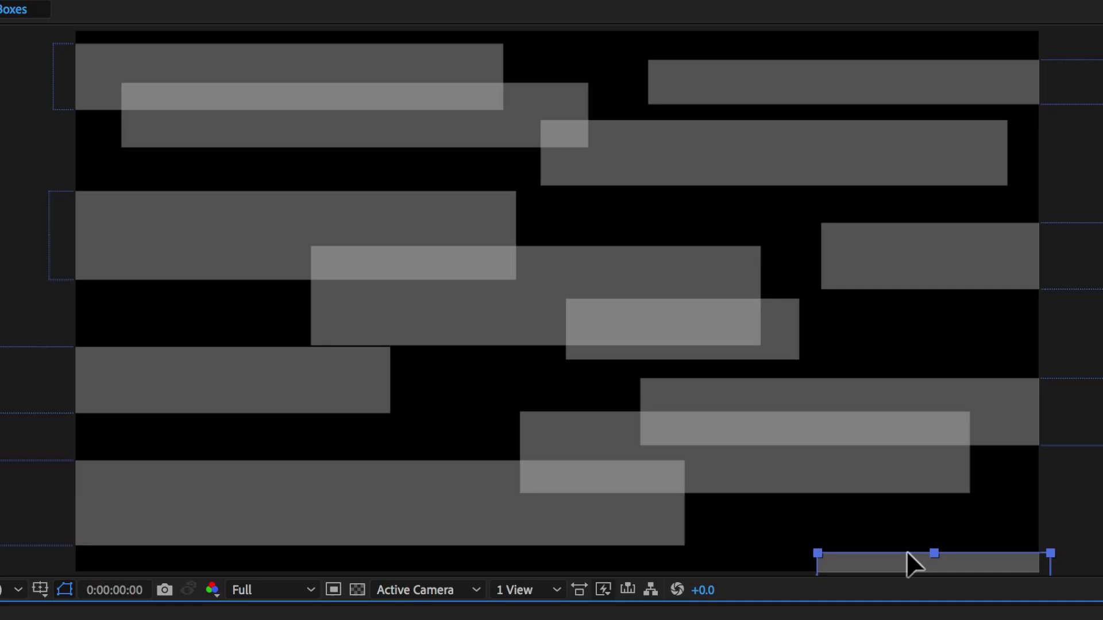
pyautogui.moveTo(911, 563); pyautogui.dragTo(883, 556)
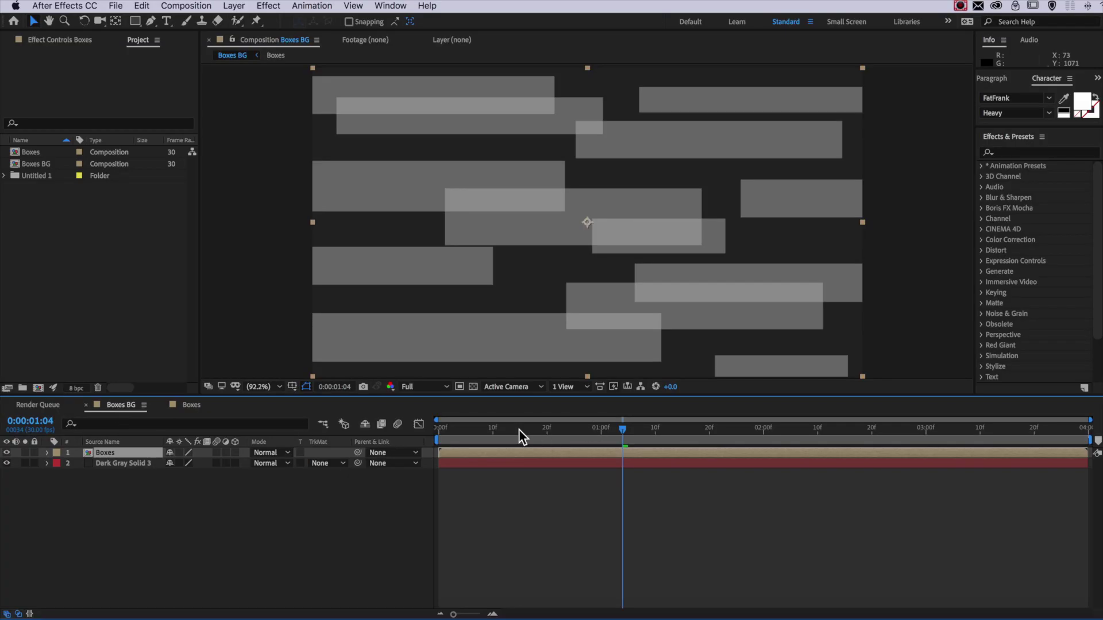
# Step: Preview the wiggling boxes in the Boxes BG composition from the first frame
pyautogui.moveTo(519, 429); pyautogui.dragTo(435, 428)
pyautogui.press('space')
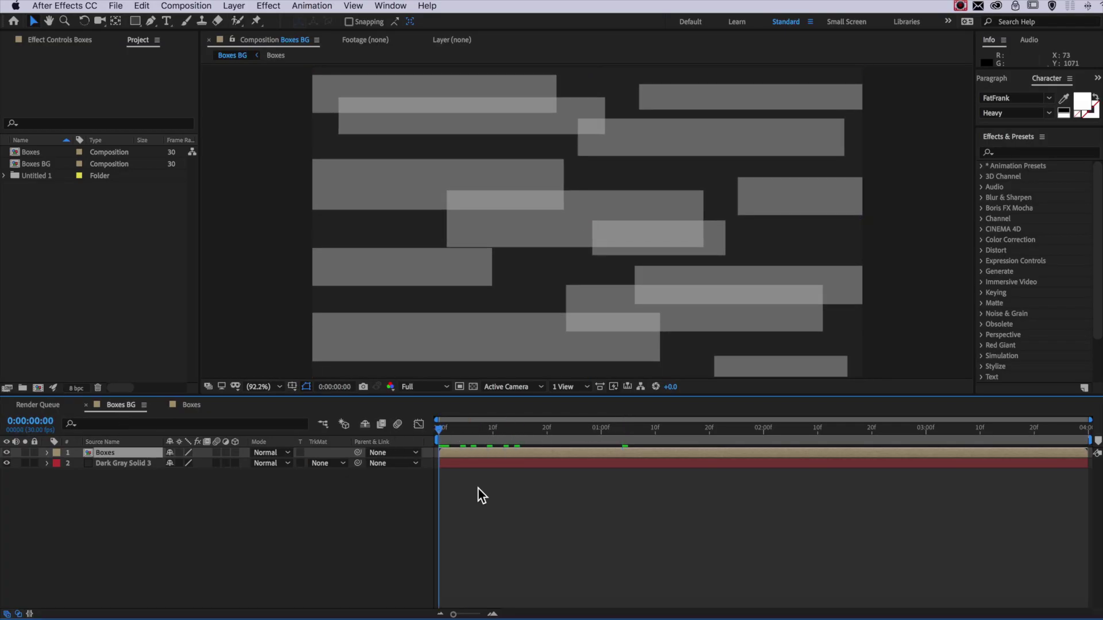
pyautogui.press('space')
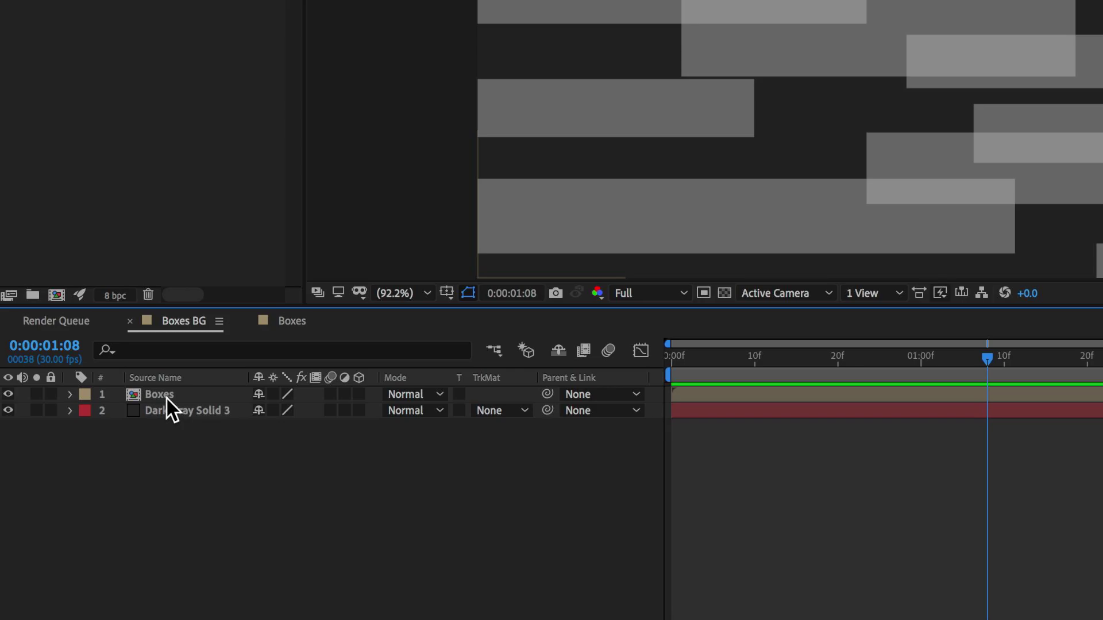
# Step: Set the Boxes layer's opacity to 20% in Boxes BG and preview the subdued background
pyautogui.click(167, 396)
pyautogui.press('u')
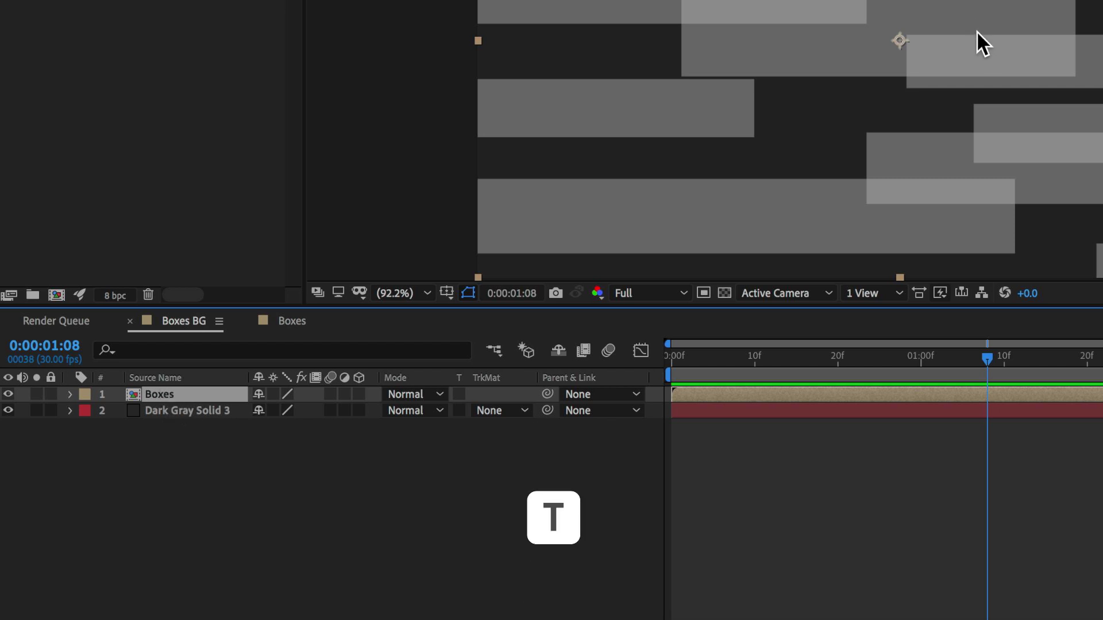
pyautogui.click(287, 405)
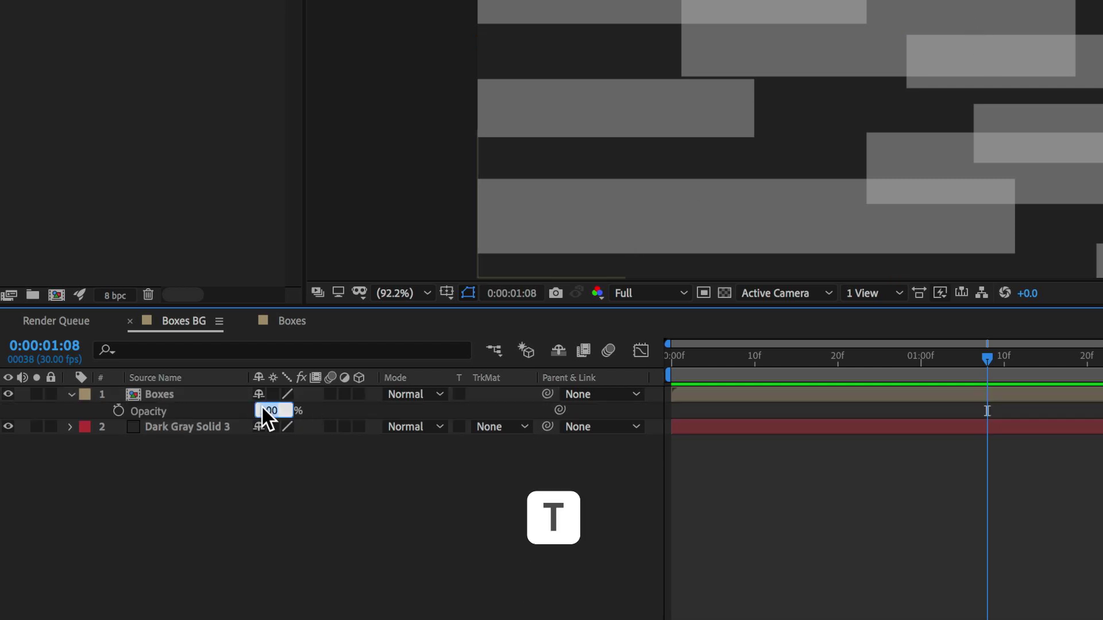
pyautogui.write('20')
pyautogui.press('Return')
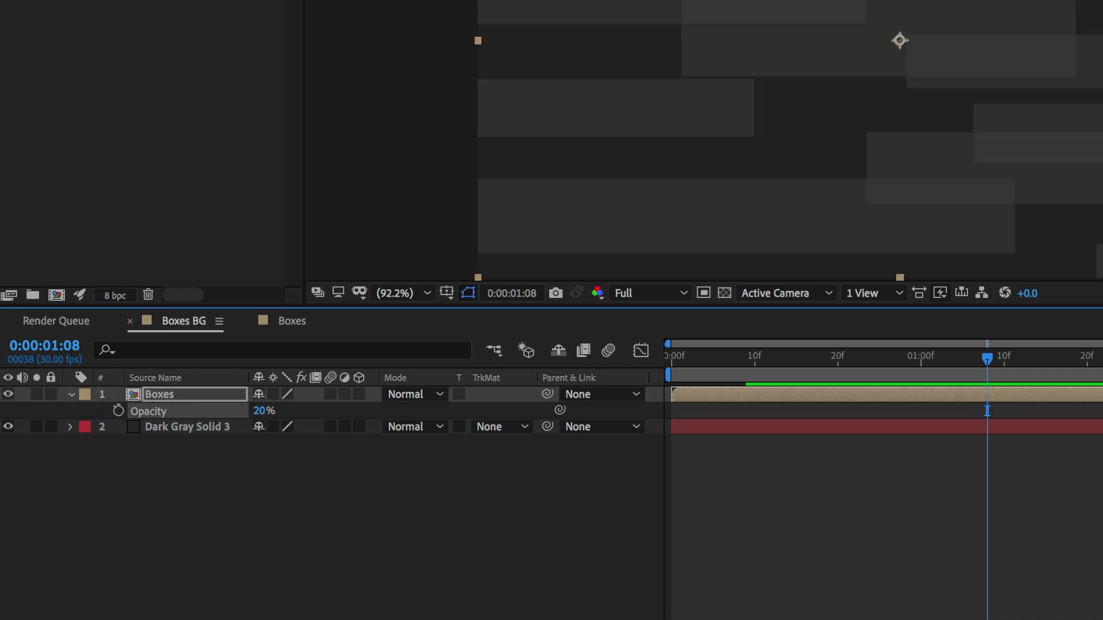
pyautogui.click(515, 577)
pyautogui.press('space')
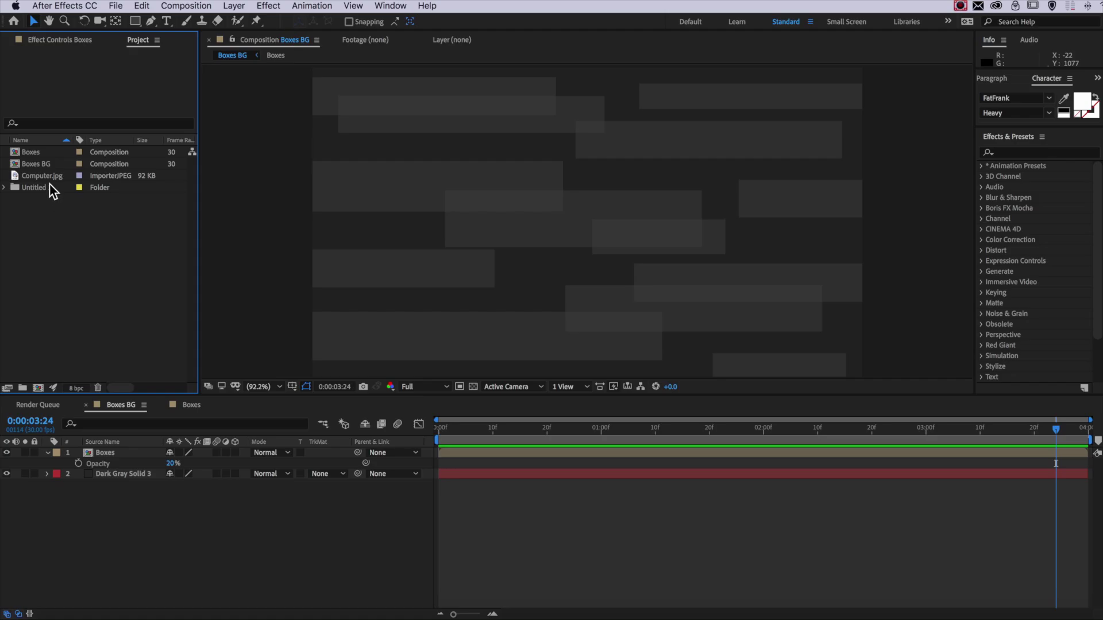
# Step: Place Computer.jpg in the centre of the Boxes BG composition above the Boxes layer, starting at the first frame
pyautogui.click(41, 180)
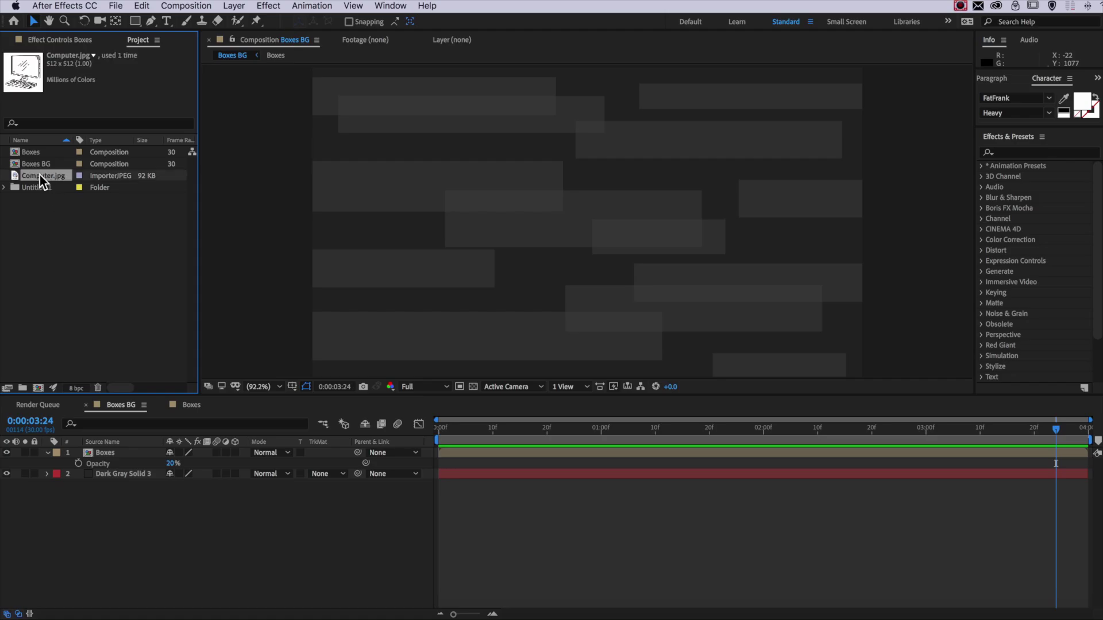
pyautogui.press('Home')
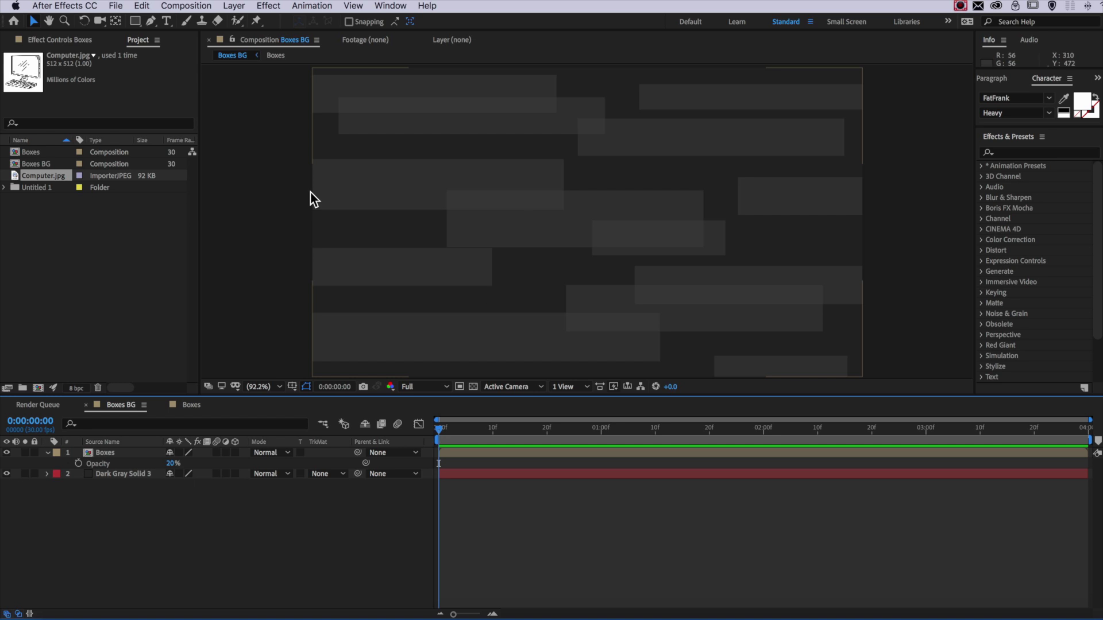
pyautogui.click(35, 177)
pyautogui.moveTo(579, 217); pyautogui.dragTo(573, 216)
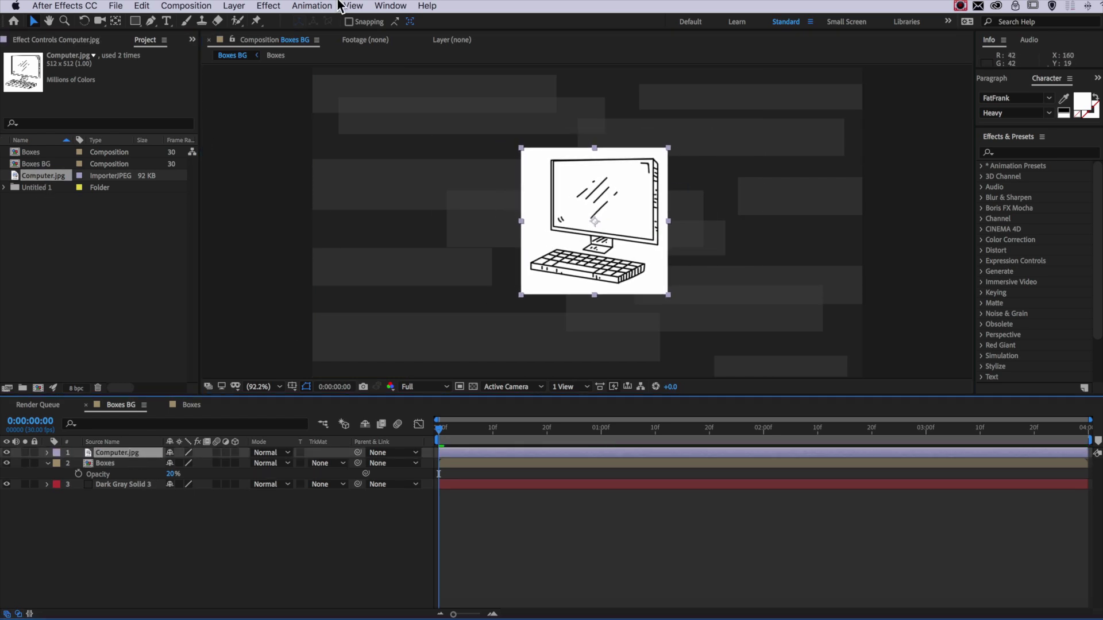
# Step: Apply a Drop Shadow effect to the Computer.jpg layer with 38% opacity, 224° direction and a distance of 30
pyautogui.click(258, 6)
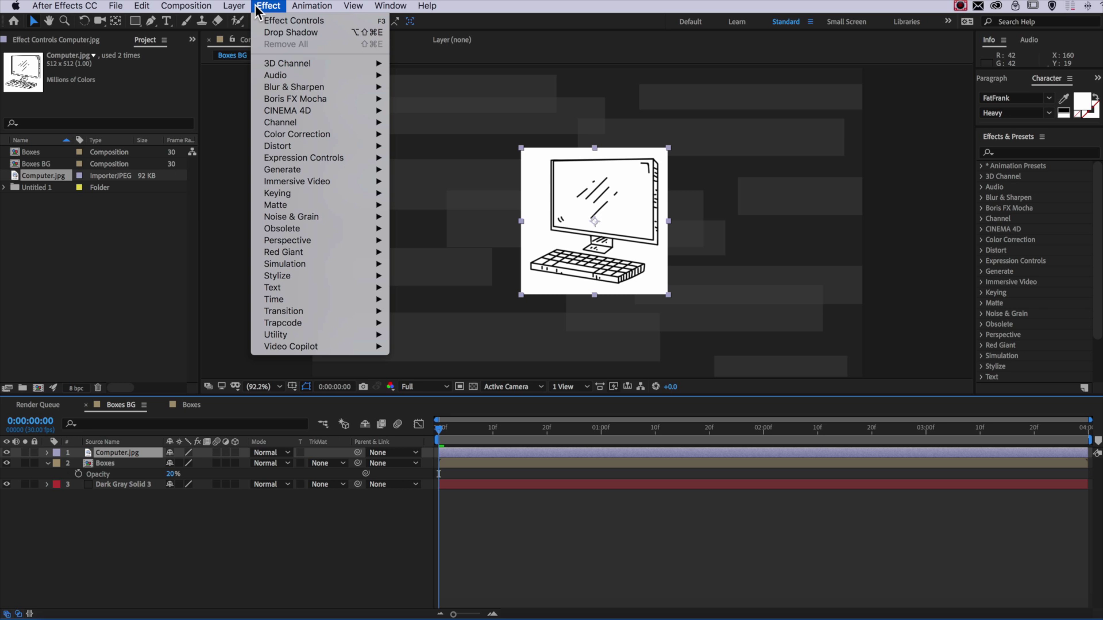
pyautogui.moveTo(380, 243)
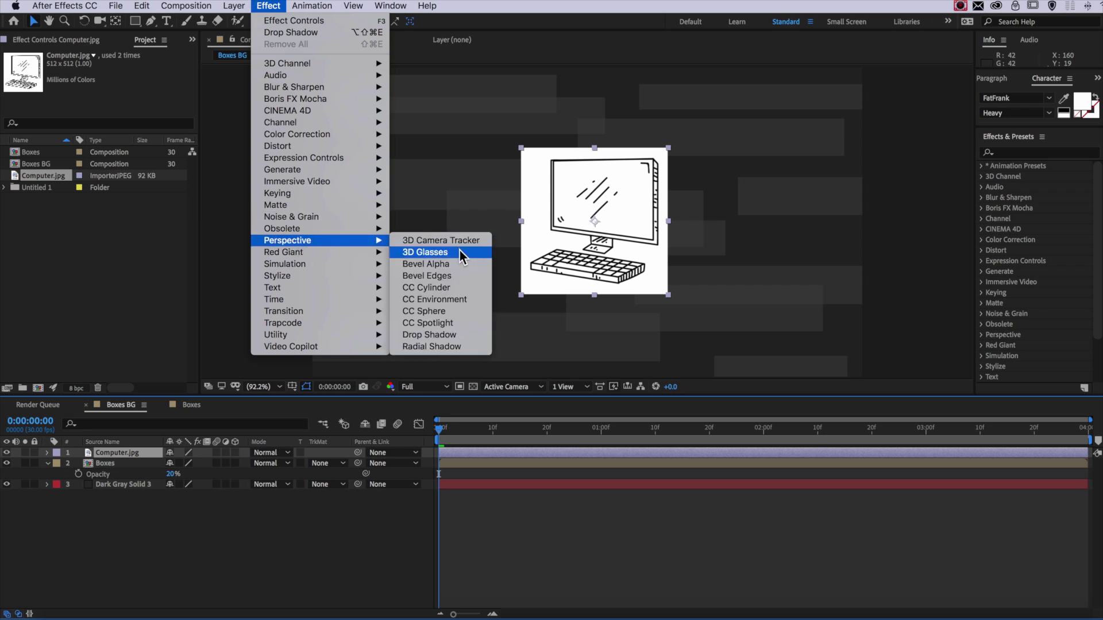
pyautogui.click(439, 334)
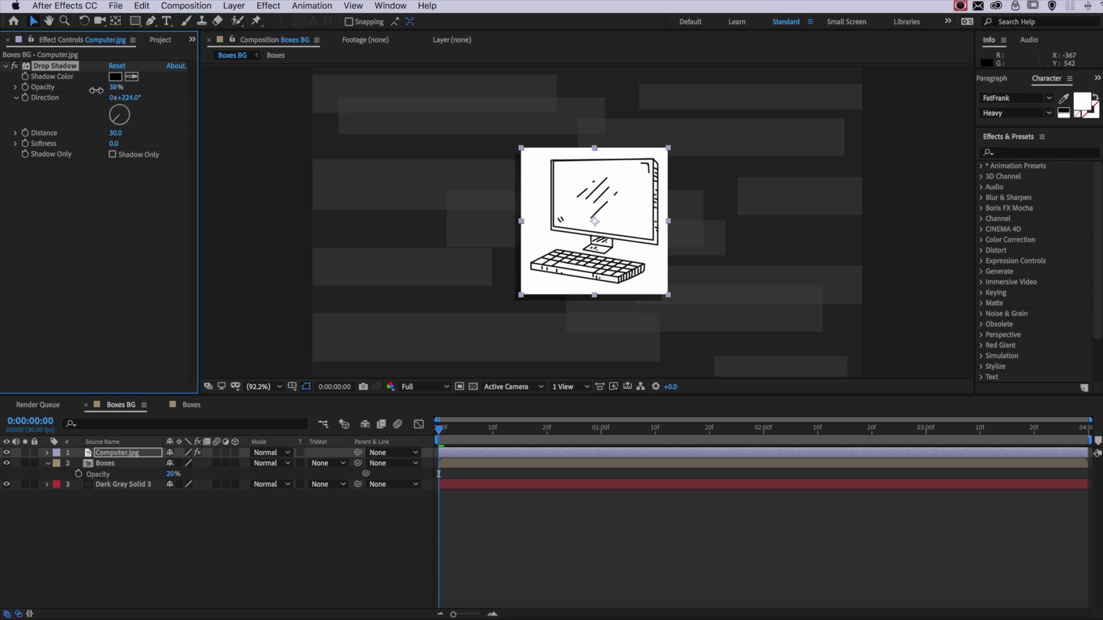
# Step: Set the Computer.jpg layer's opacity to 80% and preview it over the moving boxes
pyautogui.press('t')
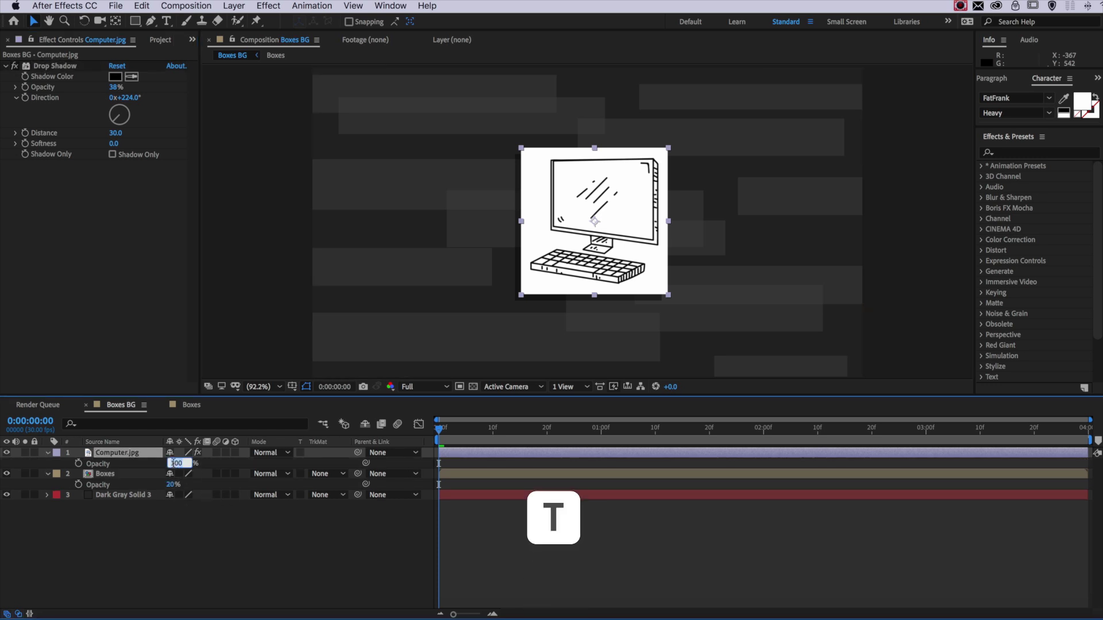
pyautogui.write('80')
pyautogui.press('Return')
pyautogui.click(310, 552)
pyautogui.press('space')
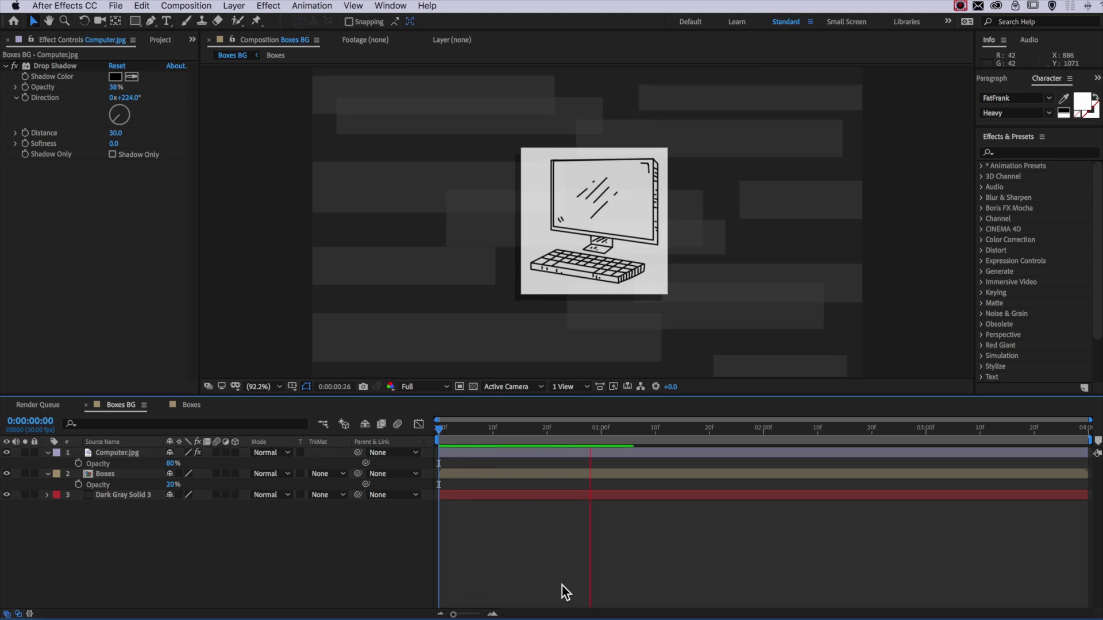
pyautogui.press('space')
# Step: Collapse the Boxes layer and add a scale keyframe of 0% to Computer.jpg at the first frame
pyautogui.click(447, 454)
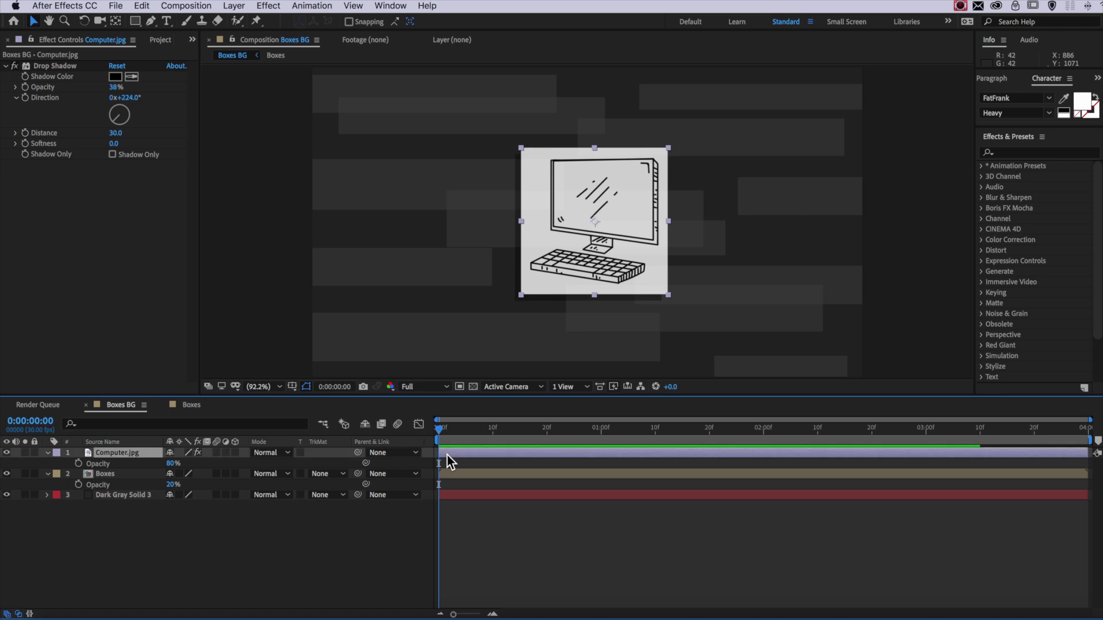
pyautogui.click(49, 475)
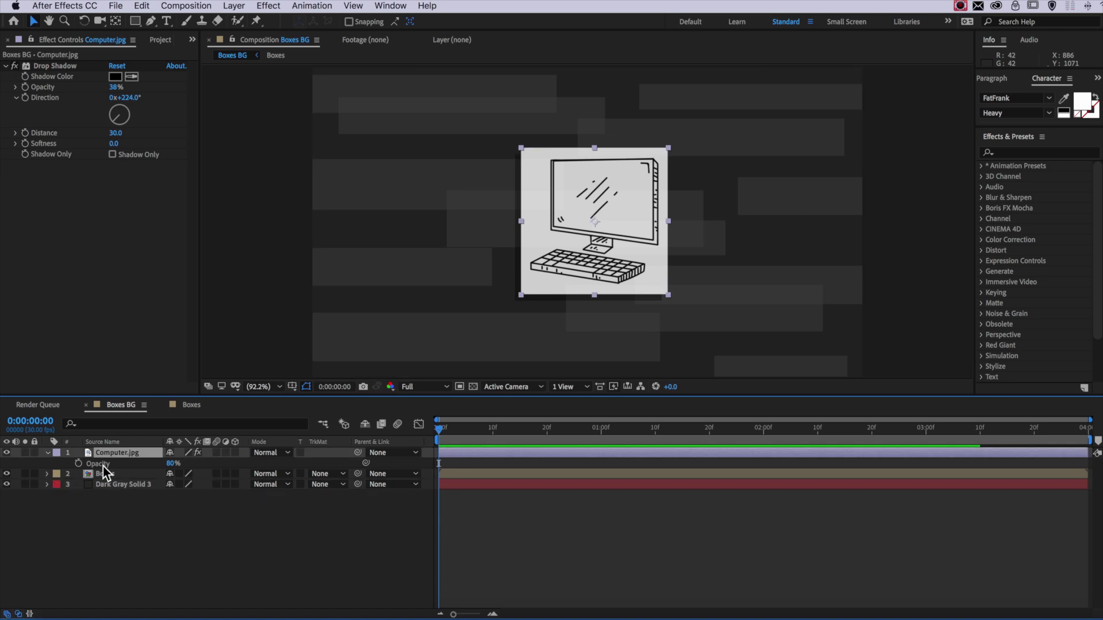
pyautogui.press('s')
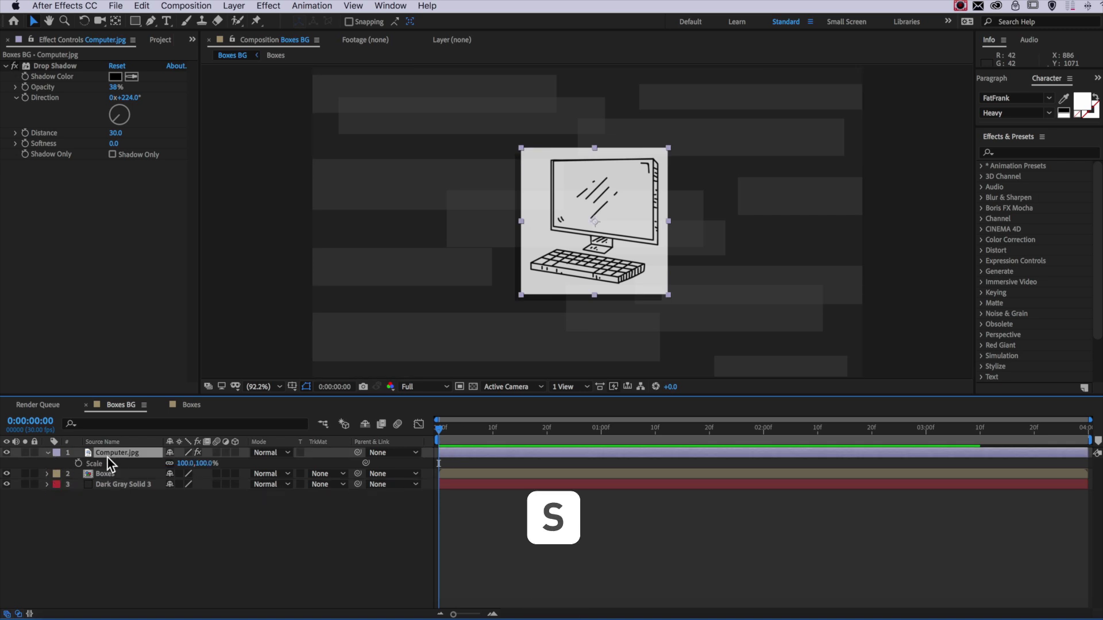
pyautogui.click(78, 463)
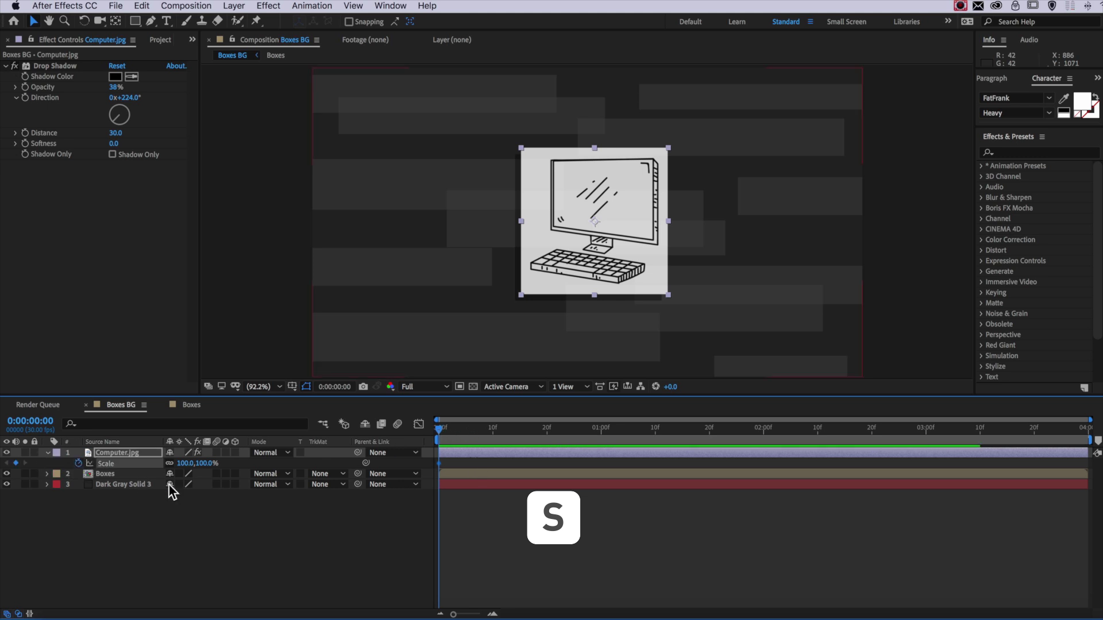
pyautogui.click(204, 463)
pyautogui.write('0')
pyautogui.press('Return')
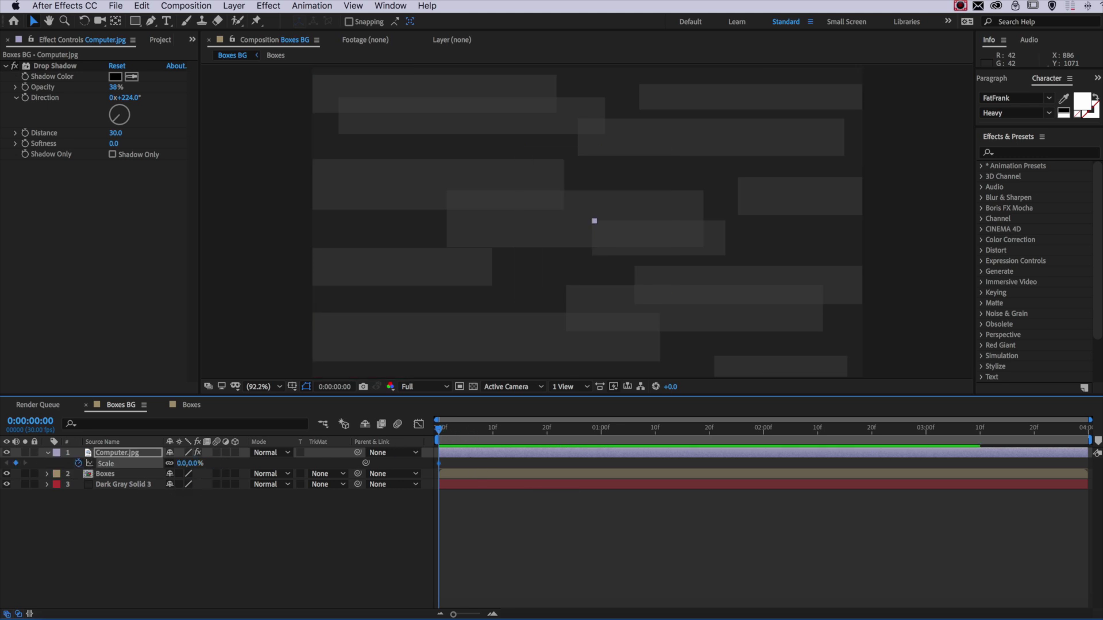
# Step: Add a 100% scale keyframe to Computer.jpg at 0:00:00:22
pyautogui.moveTo(438, 427); pyautogui.dragTo(560, 433)
pyautogui.click(193, 463)
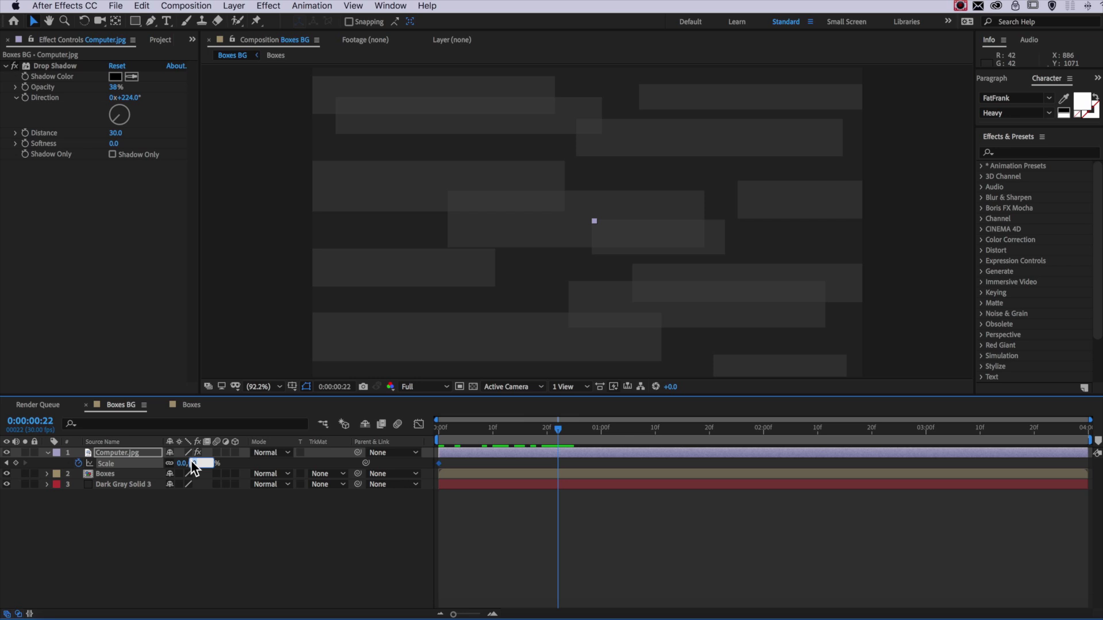
pyautogui.press('Return')
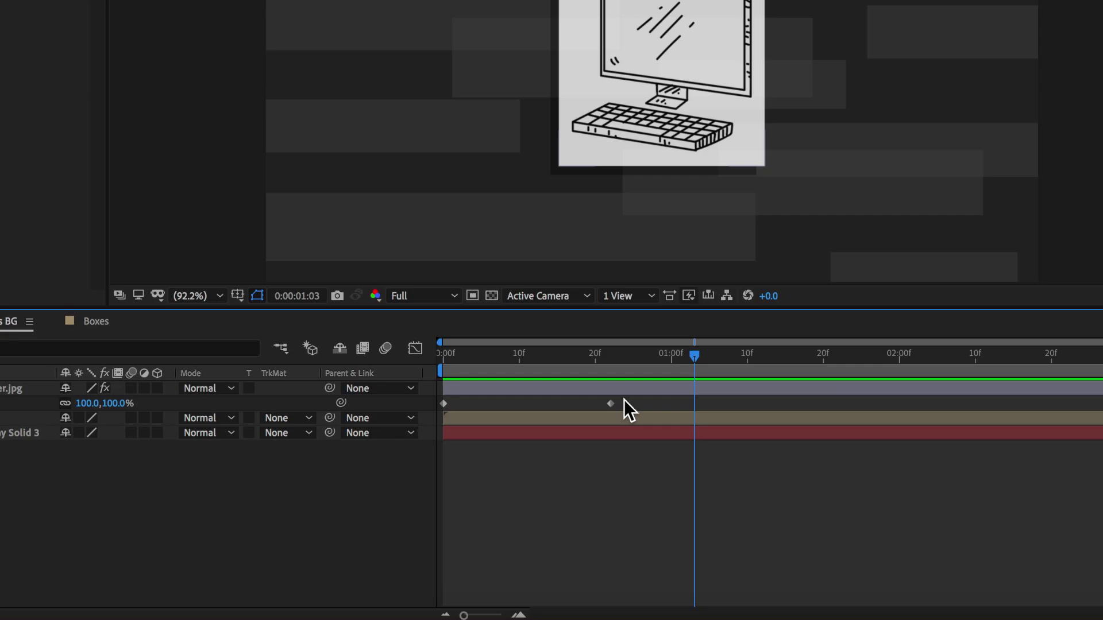
# Step: Apply Easy Ease to both scale keyframes of the Computer.jpg layer
pyautogui.moveTo(567, 461); pyautogui.dragTo(442, 464)
pyautogui.rightClick(610, 404)
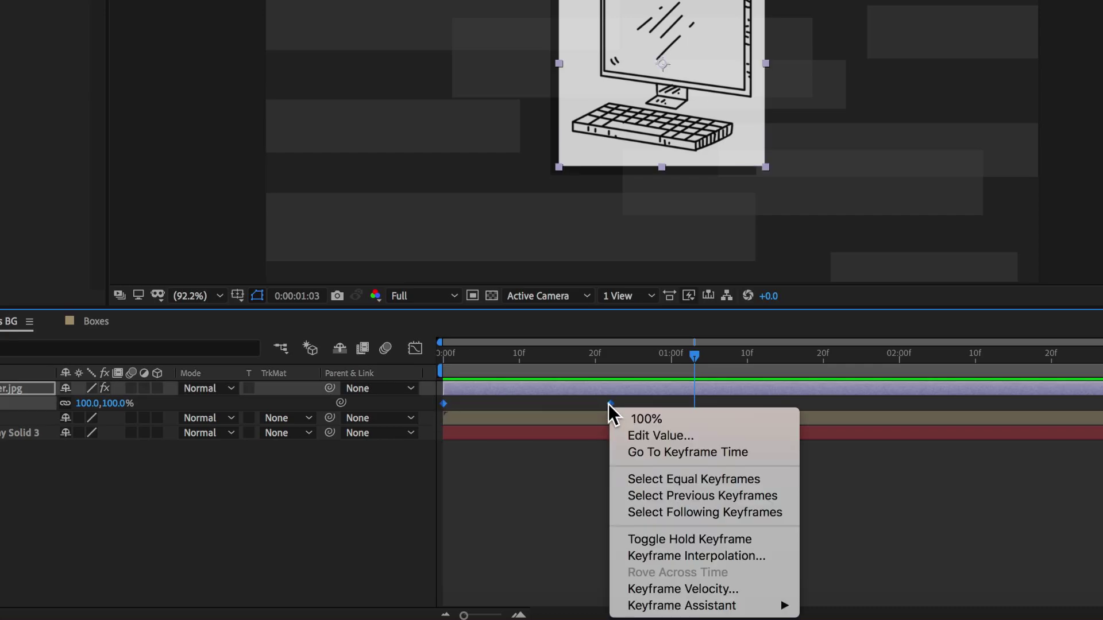
pyautogui.moveTo(764, 606)
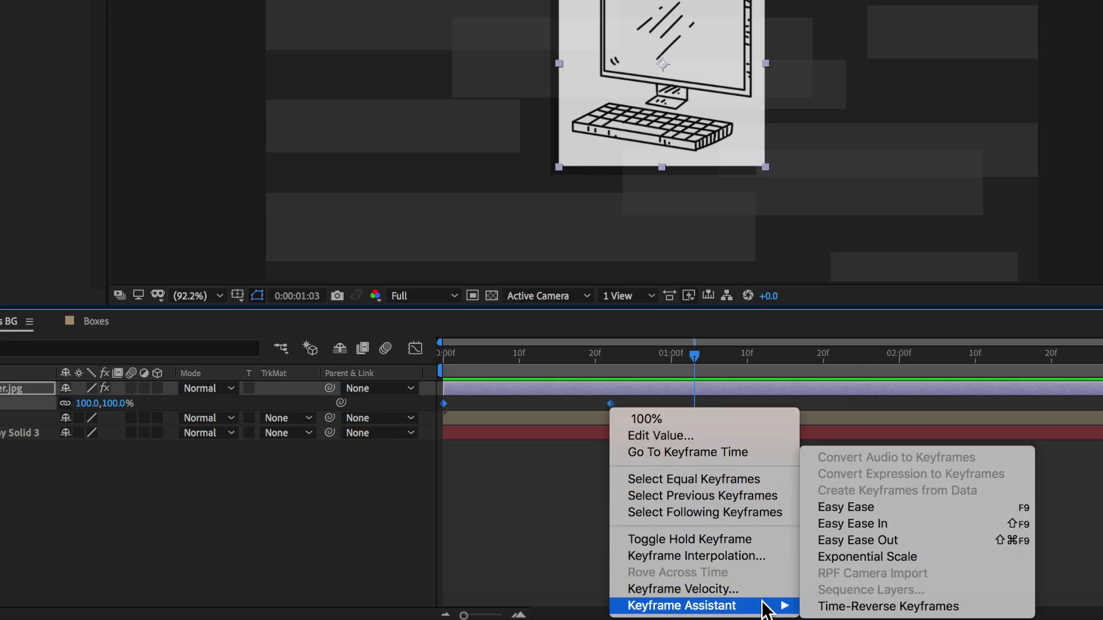
pyautogui.click(866, 508)
# Step: Reshape the scale speed graph so the computer image grows fast at the start and eases out gradually, and preview it
pyautogui.moveTo(570, 353); pyautogui.dragTo(409, 350)
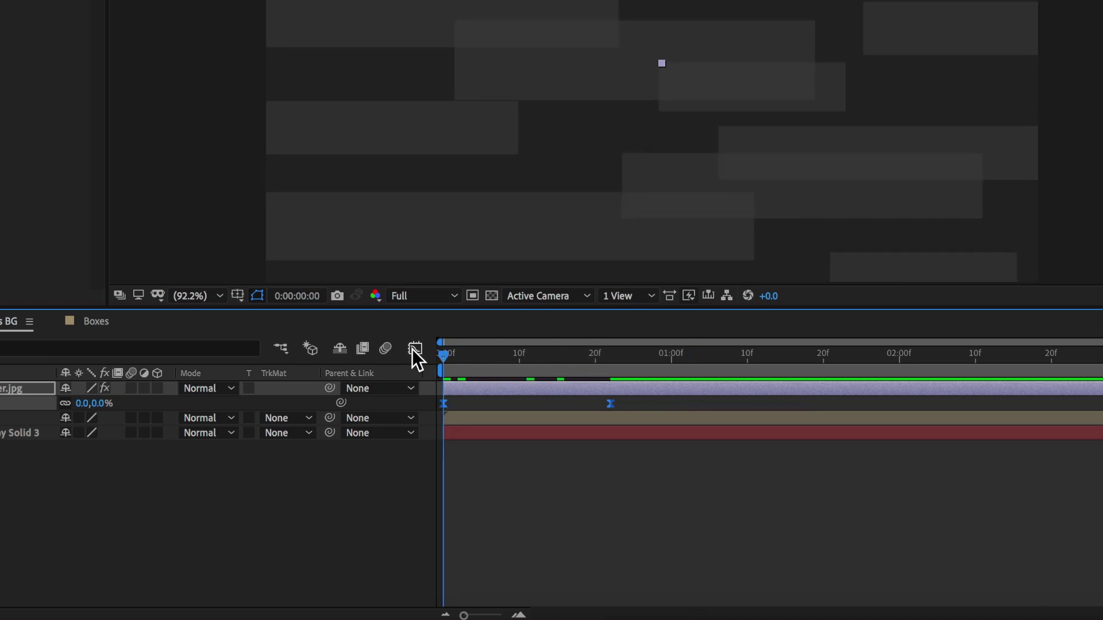
pyautogui.click(413, 348)
pyautogui.moveTo(444, 565)
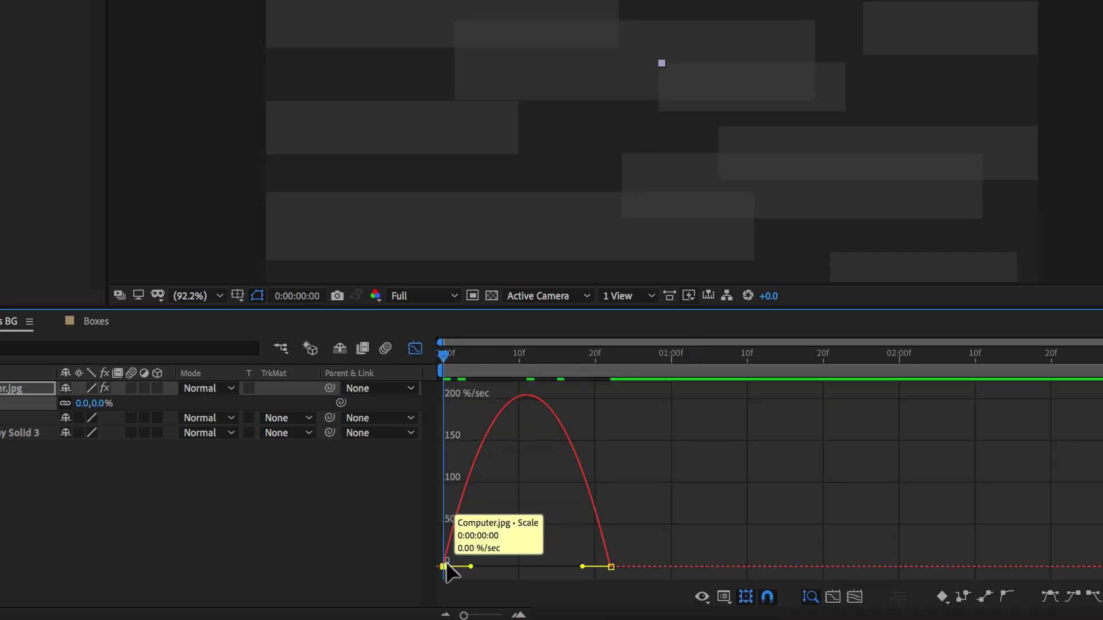
pyautogui.moveTo(470, 566); pyautogui.dragTo(448, 567)
pyautogui.moveTo(581, 566); pyautogui.dragTo(544, 567)
pyautogui.press('space')
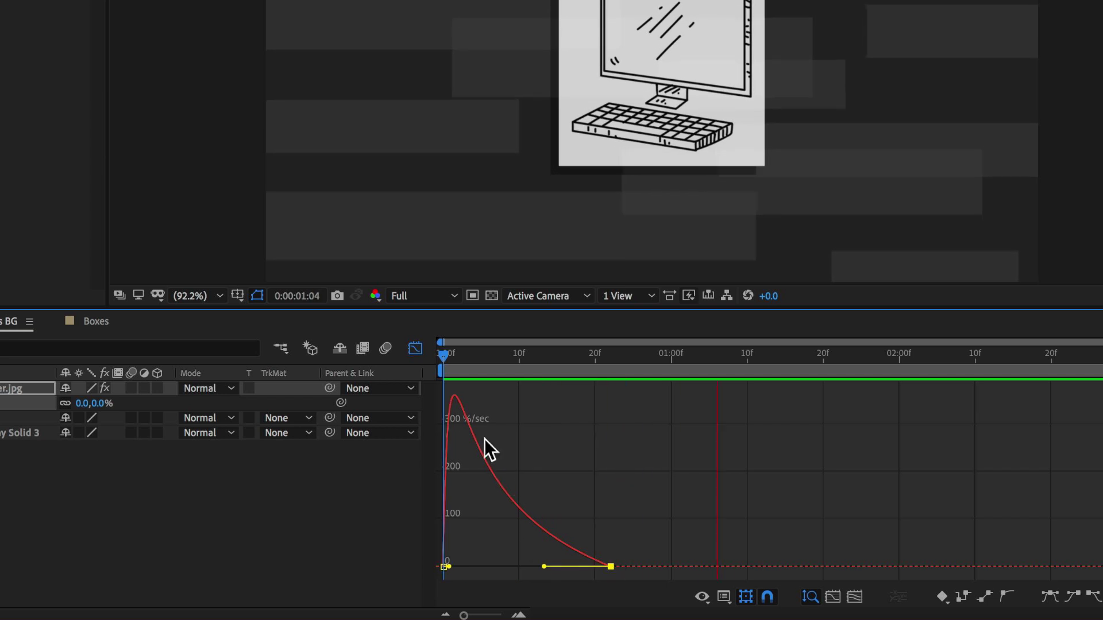
pyautogui.click(414, 348)
pyautogui.press('space')
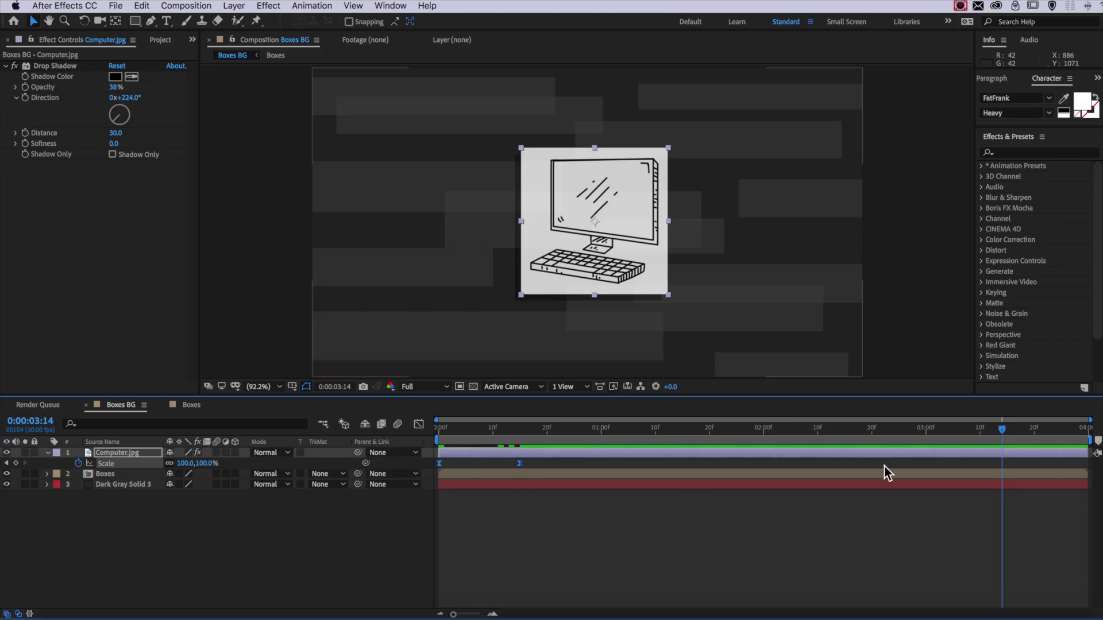
# Step: Paste the two scale keyframes at 0:00:03:14 and time-reverse them so the computer image shrinks away
pyautogui.hotkey('ctrl', 'v')
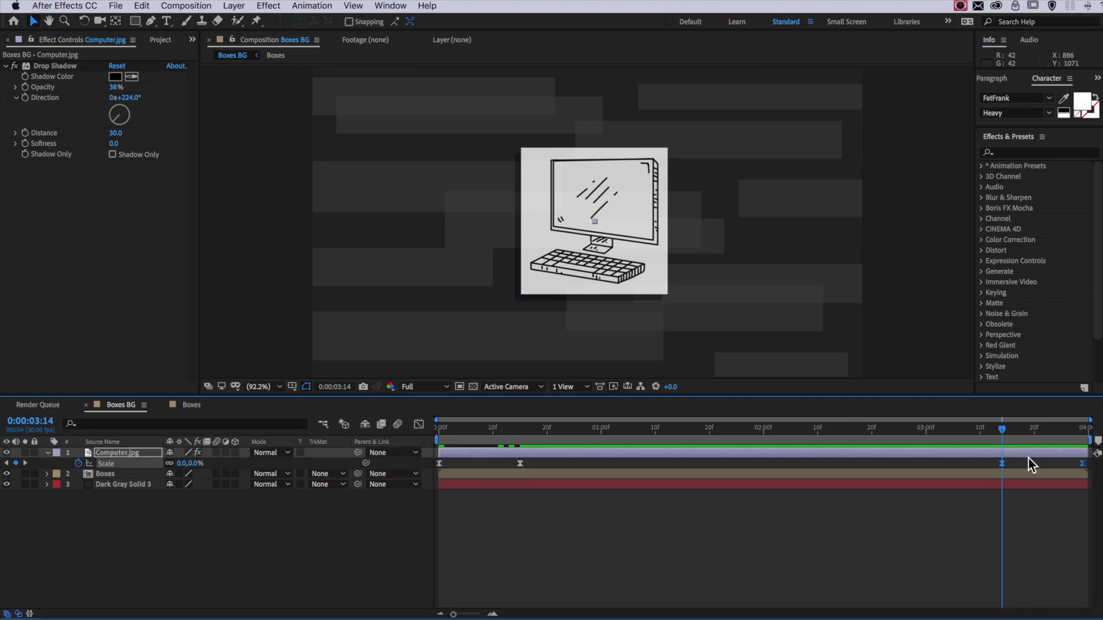
pyautogui.click(1009, 497)
pyautogui.moveTo(977, 461); pyautogui.dragTo(1083, 468)
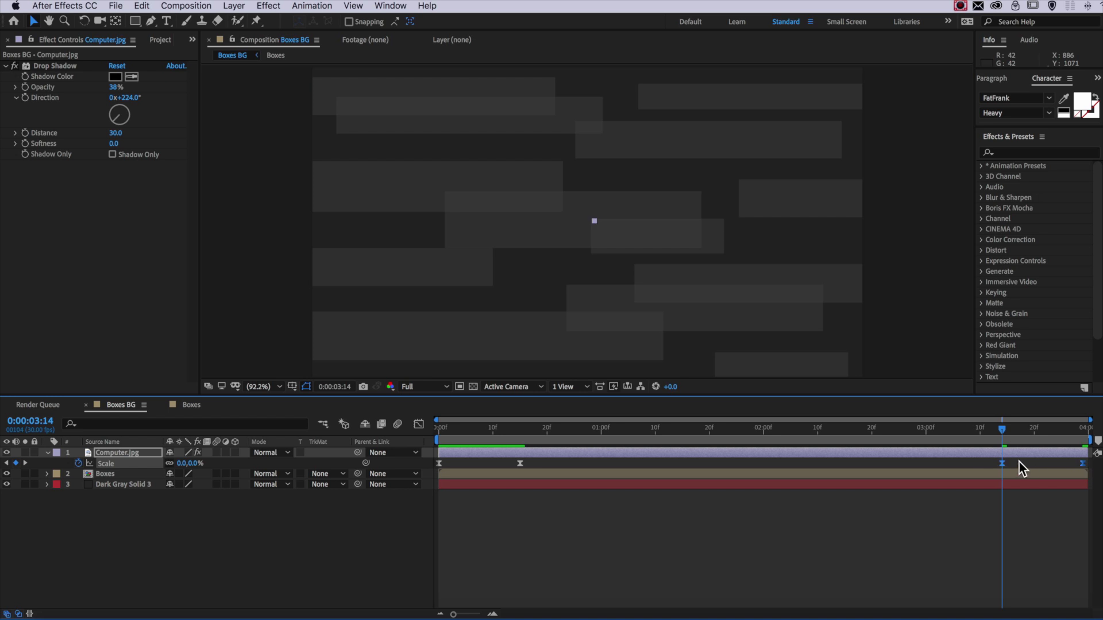
pyautogui.rightClick(1002, 464)
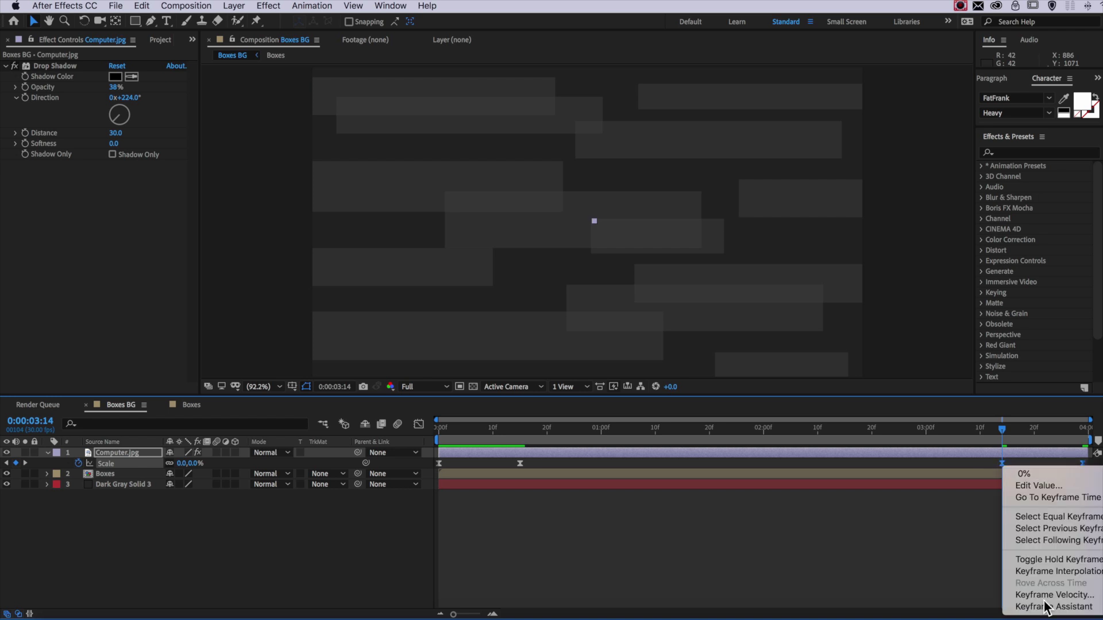
pyautogui.moveTo(1050, 612)
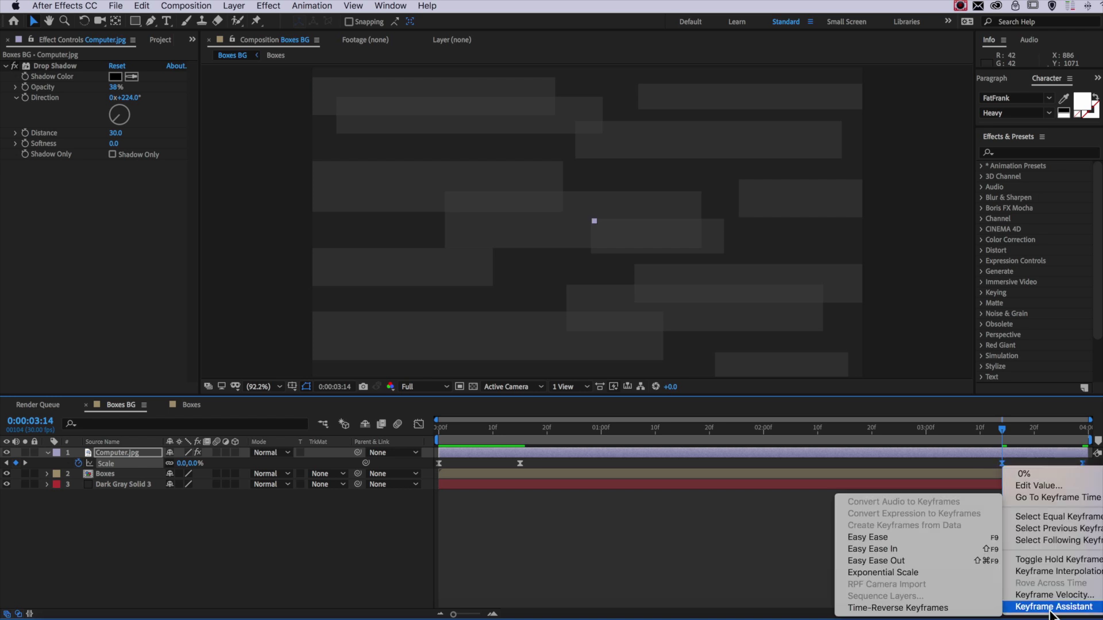
pyautogui.click(930, 609)
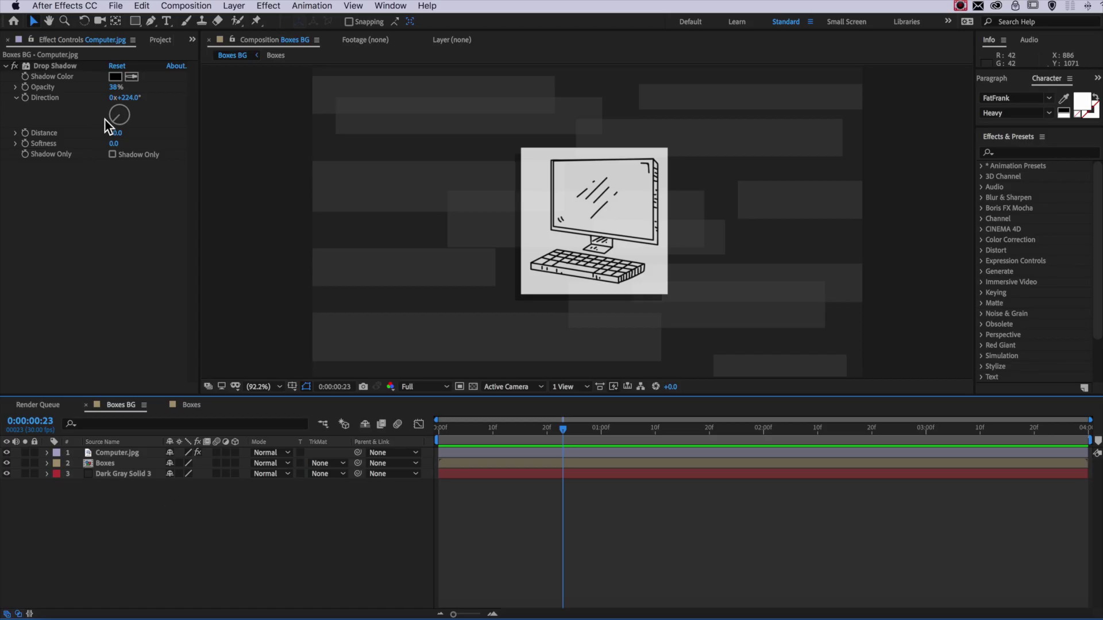
# Step: Activate the Rectangle tool and set its fill to light blue
pyautogui.click(136, 24)
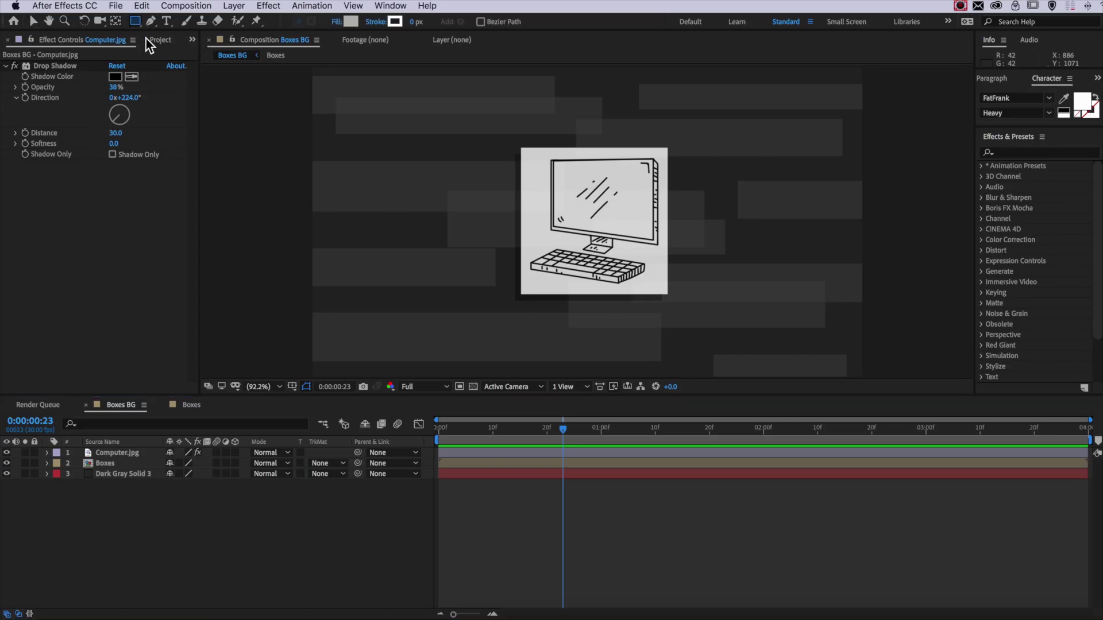
pyautogui.click(350, 21)
pyautogui.moveTo(522, 307); pyautogui.dragTo(523, 296)
pyautogui.moveTo(406, 239); pyautogui.dragTo(395, 230)
pyautogui.click(623, 234)
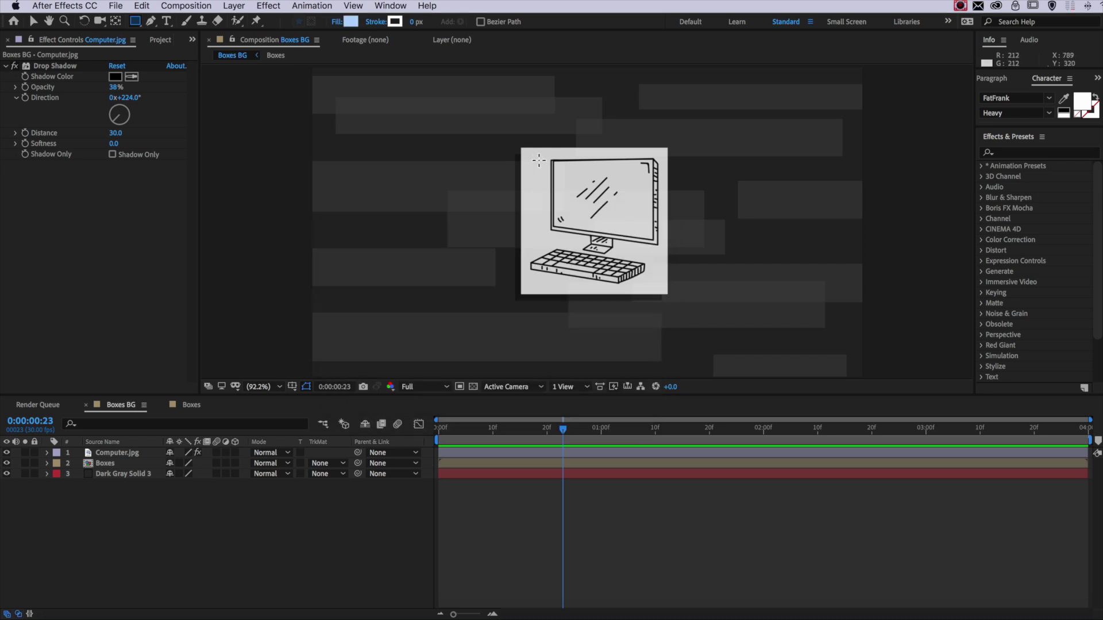
# Step: Draw a rectangle on a new shape layer across the computer image's top, slightly wider than the image, and make it slightly taller
pyautogui.moveTo(516, 147); pyautogui.dragTo(677, 183)
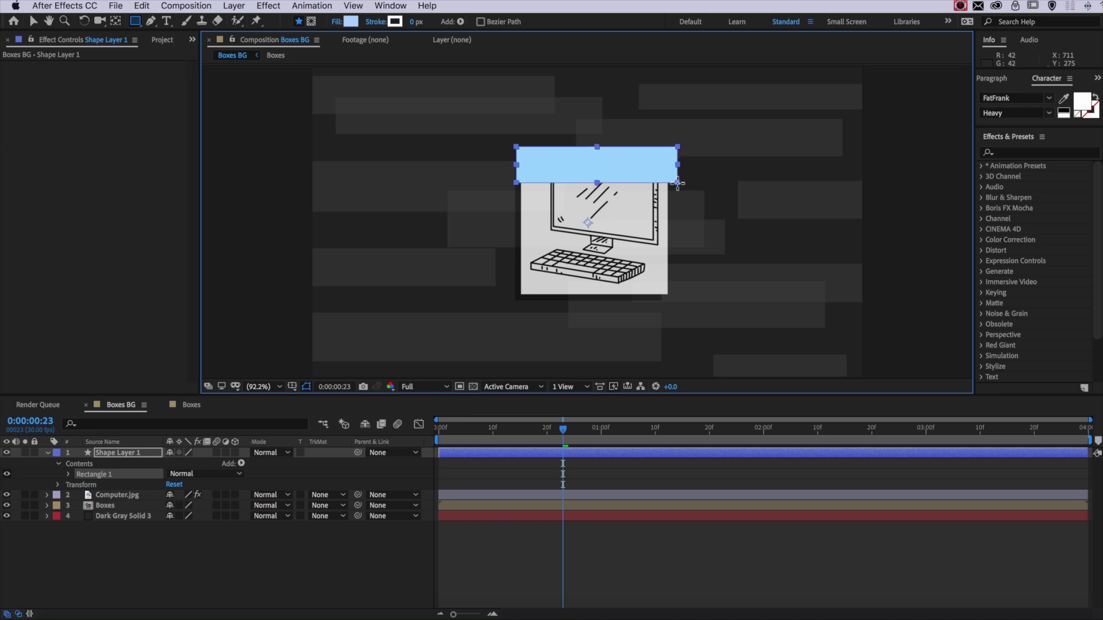
pyautogui.click(488, 535)
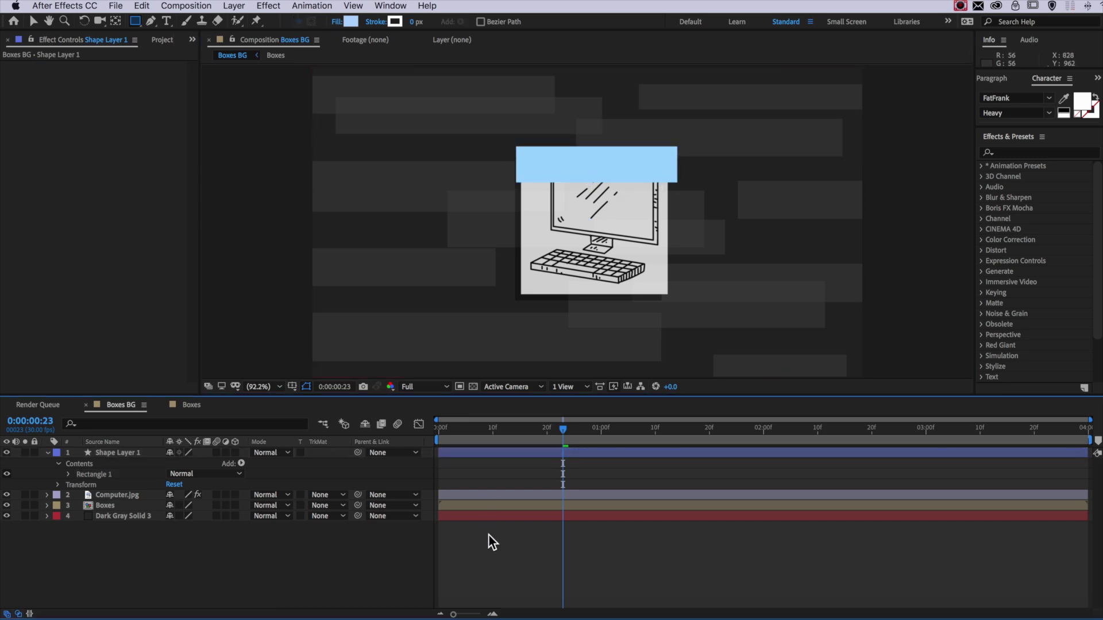
pyautogui.press('v')
pyautogui.click(580, 181)
pyautogui.moveTo(598, 147); pyautogui.dragTo(597, 168)
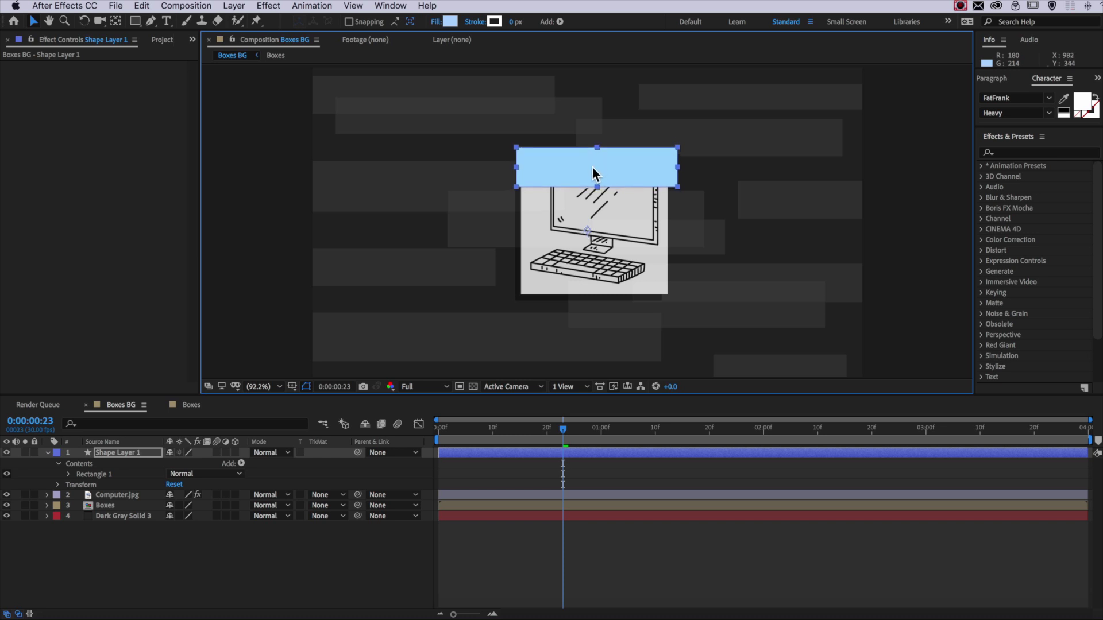
# Step: Set the blue rectangle layer's opacity to 50% and reselect the rectangle
pyautogui.press('t')
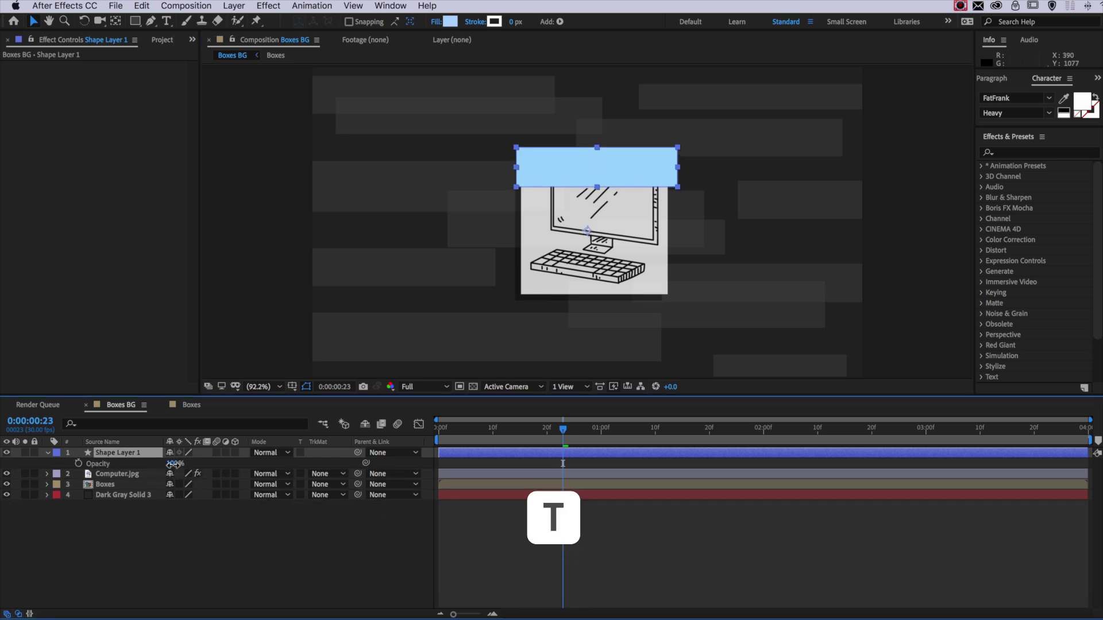
pyautogui.moveTo(174, 464); pyautogui.dragTo(155, 466)
pyautogui.click(173, 464)
pyautogui.write('50')
pyautogui.click(605, 585)
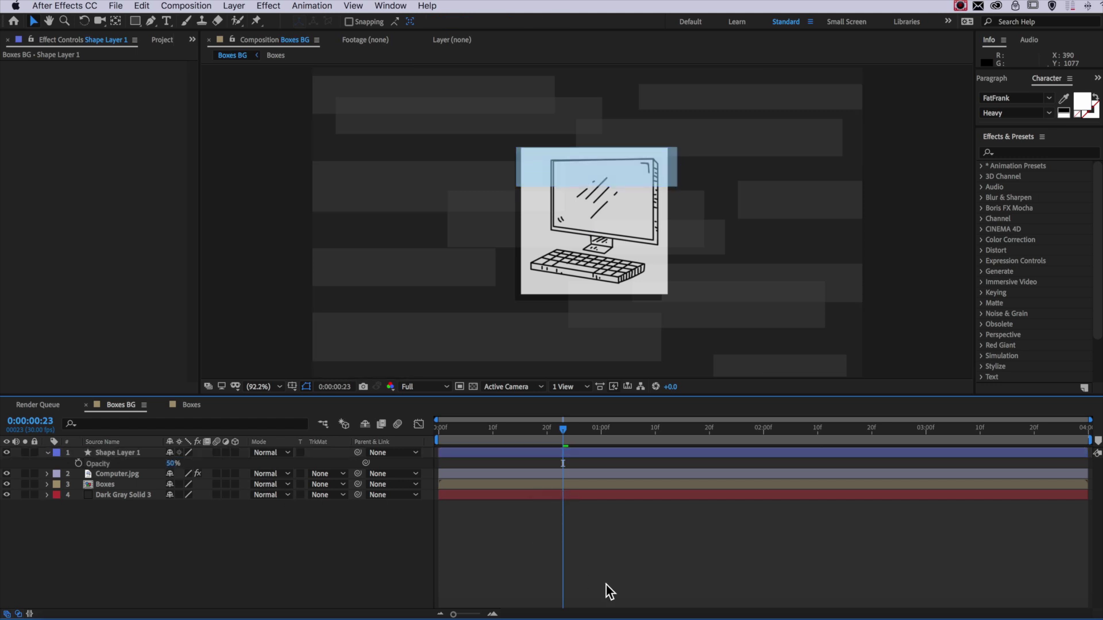
pyautogui.click(563, 175)
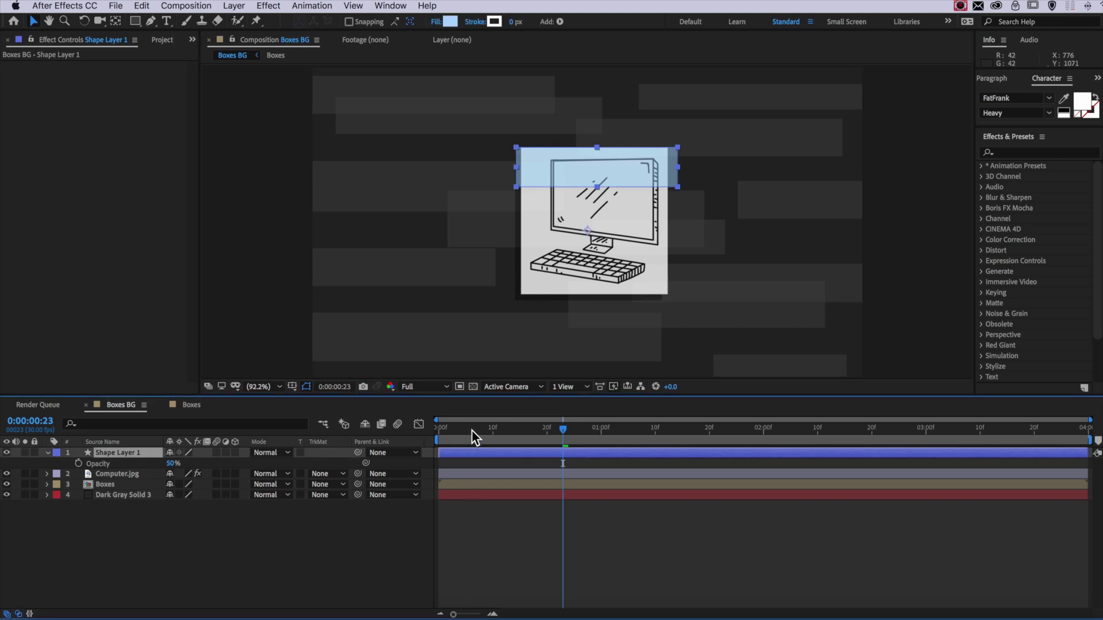
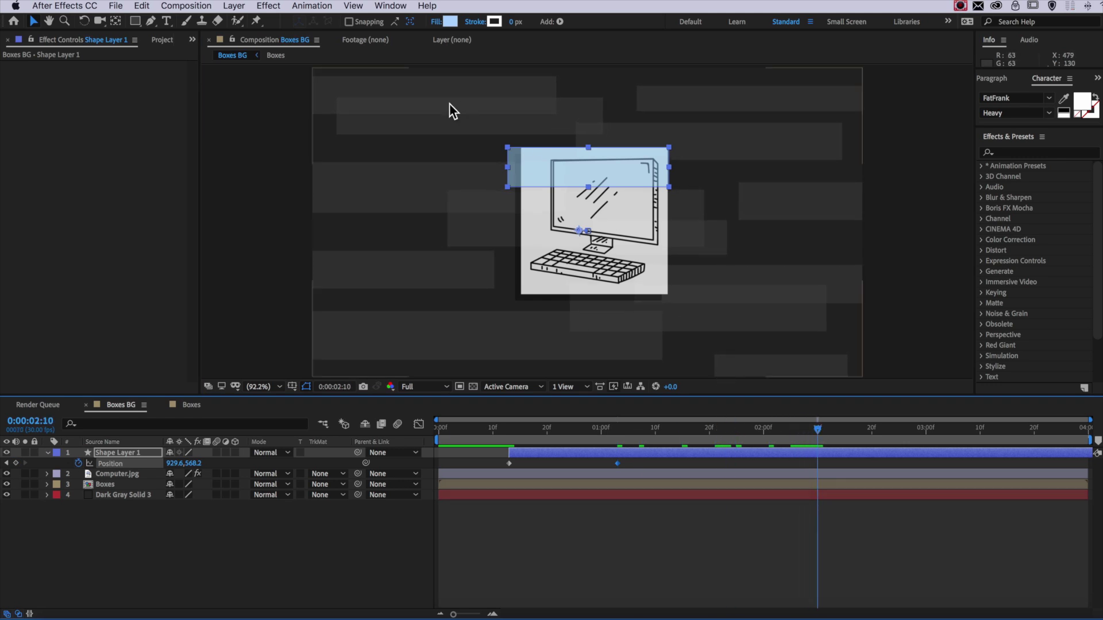
# Step: Shift the blue rectangle slightly to the right at 0:00:02:10 and move it past the frame's right edge at 0:00:02:28
pyautogui.moveTo(563, 174); pyautogui.dragTo(567, 172)
pyautogui.moveTo(865, 428); pyautogui.dragTo(915, 435)
pyautogui.moveTo(576, 166); pyautogui.dragTo(913, 176)
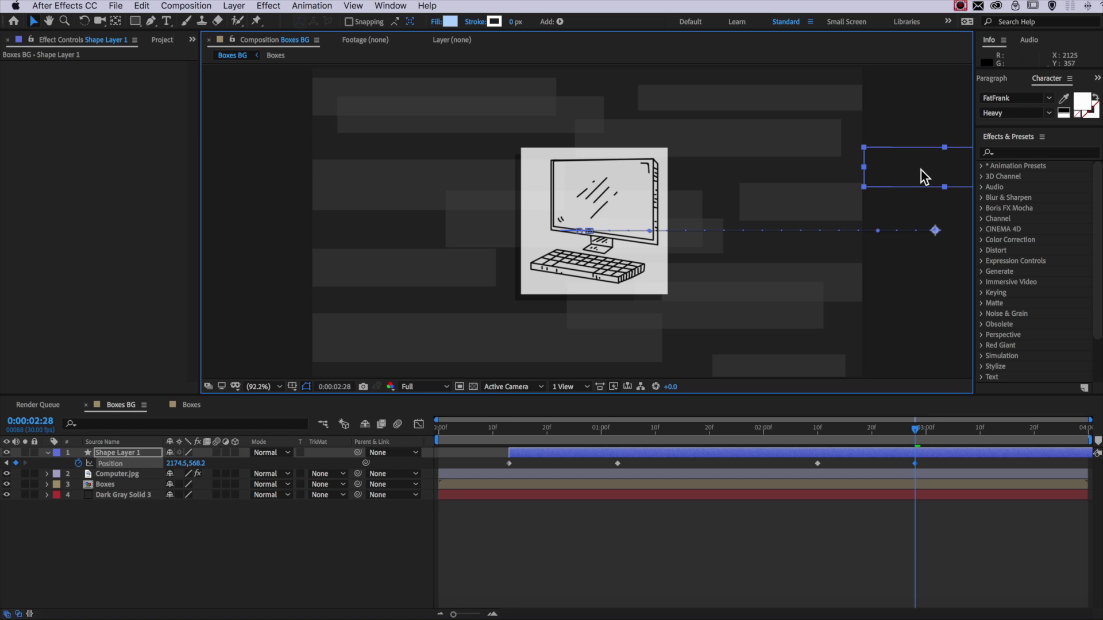
# Step: Move the rectangle past the frame's left edge at its first position keyframe, 0:00:00:13, and preview the slide across the image
pyautogui.moveTo(891, 429); pyautogui.dragTo(513, 466)
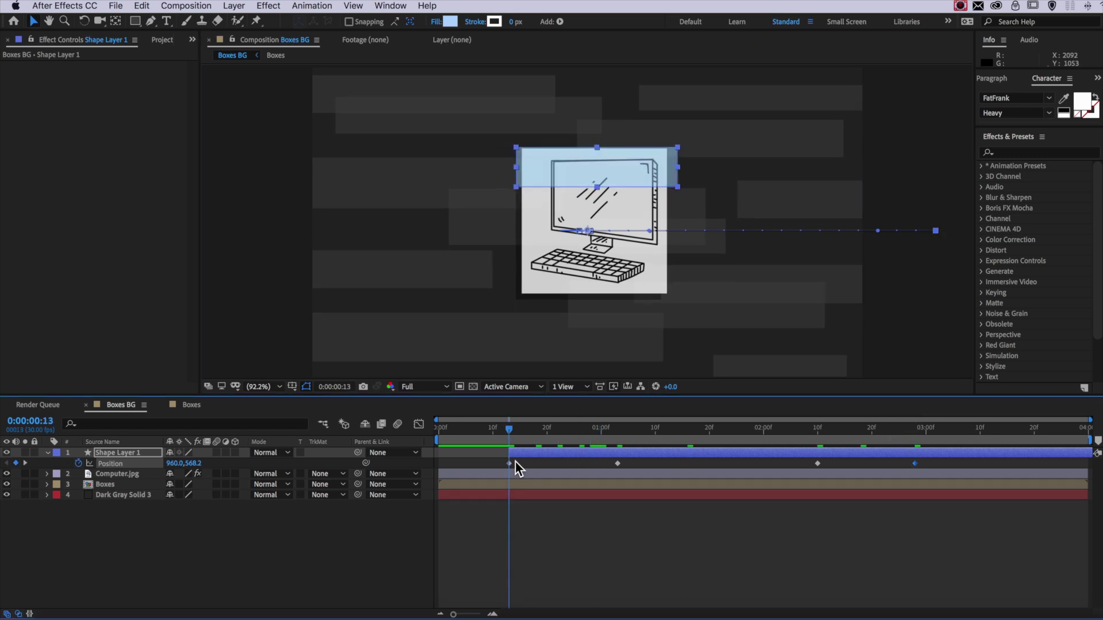
pyautogui.moveTo(604, 162); pyautogui.dragTo(309, 167)
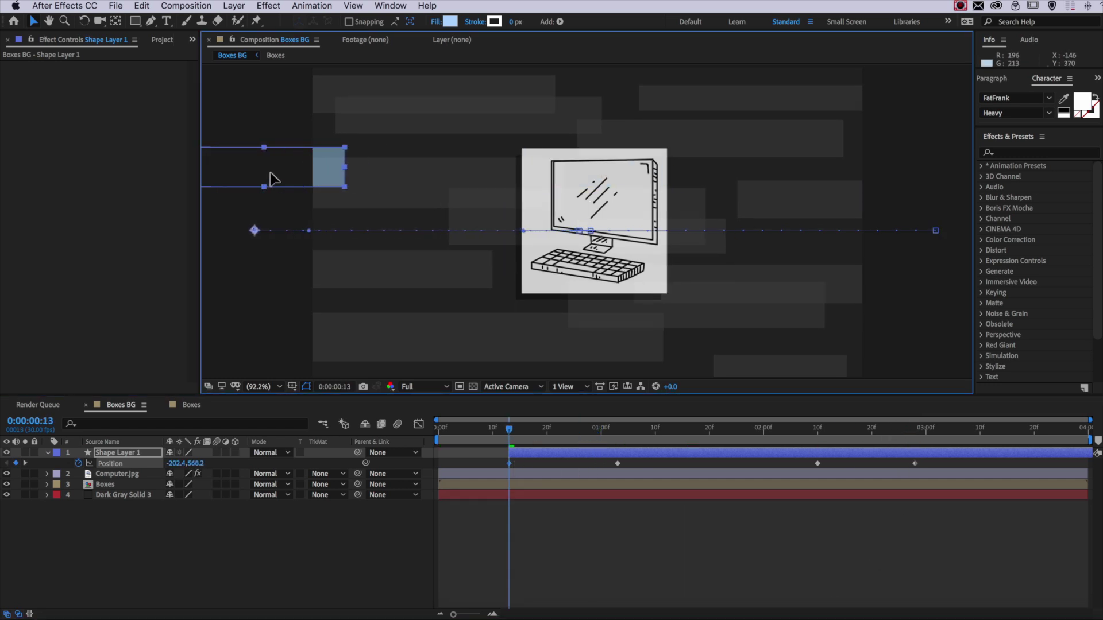
pyautogui.press('space')
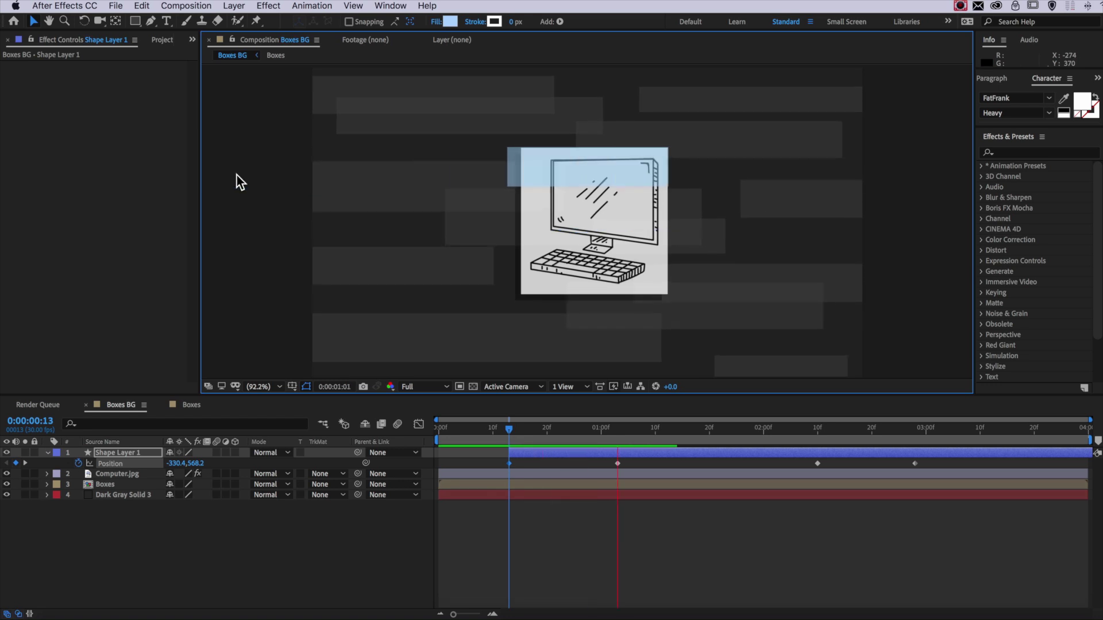
pyautogui.press('space')
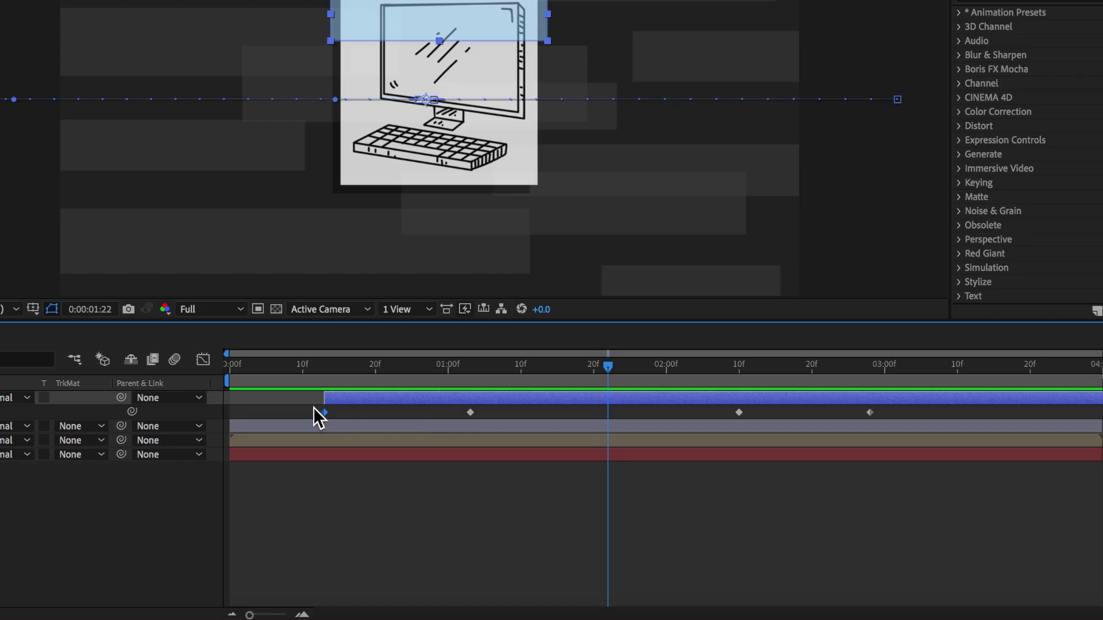
# Step: Set the spatial interpolation of all four rectangle position keyframes to Linear
pyautogui.moveTo(313, 408); pyautogui.dragTo(903, 413)
pyautogui.rightClick(737, 413)
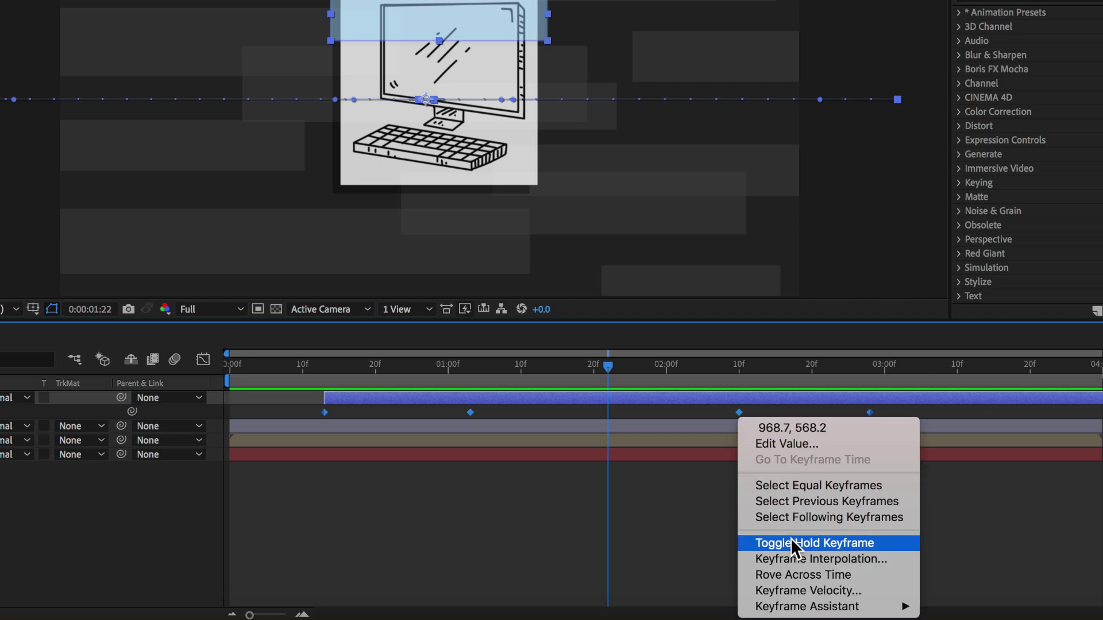
pyautogui.moveTo(802, 608)
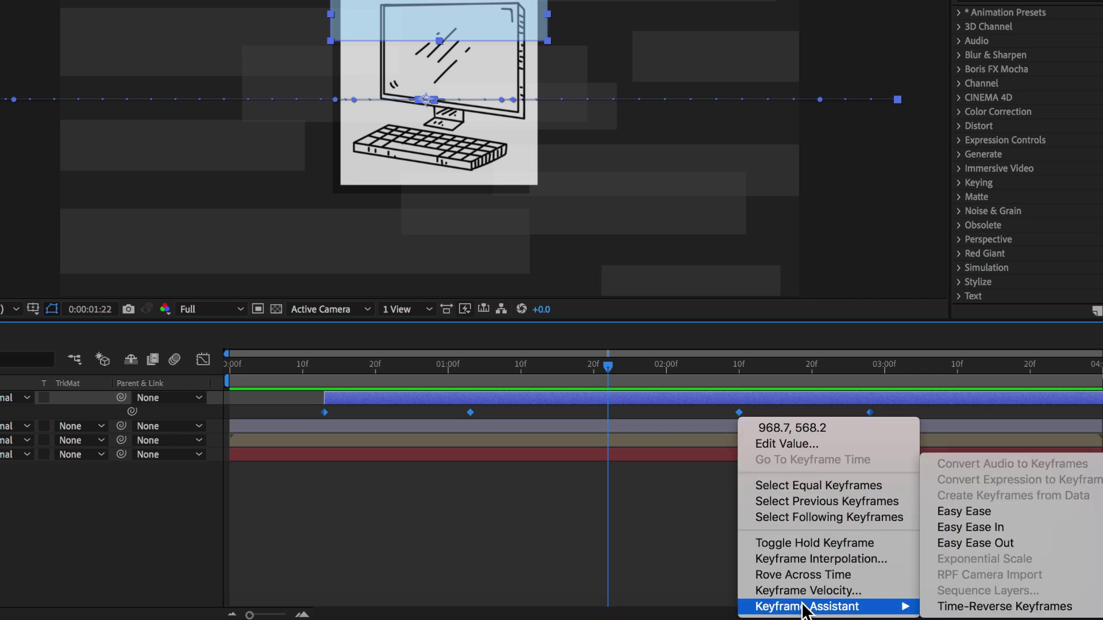
pyautogui.click(774, 557)
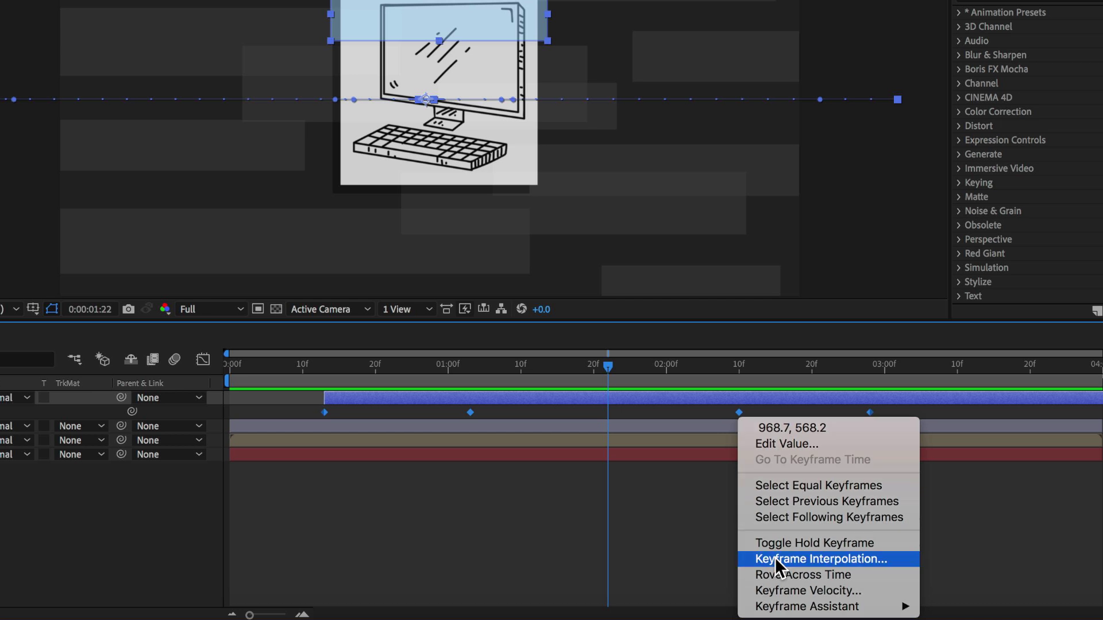
pyautogui.moveTo(1053, 394); pyautogui.dragTo(500, 189)
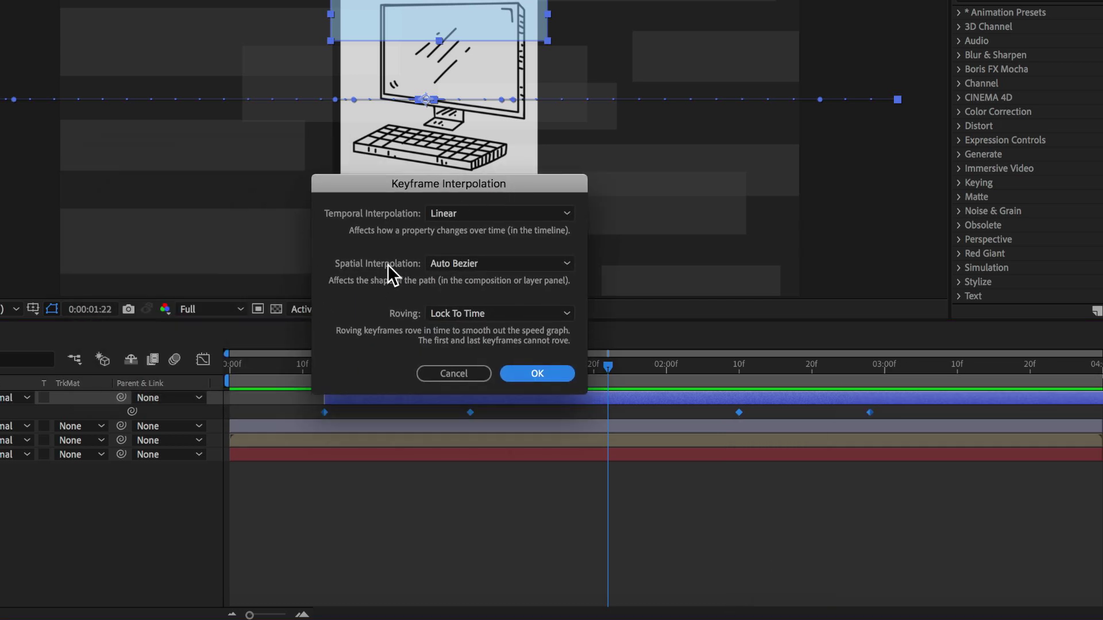
pyautogui.click(487, 261)
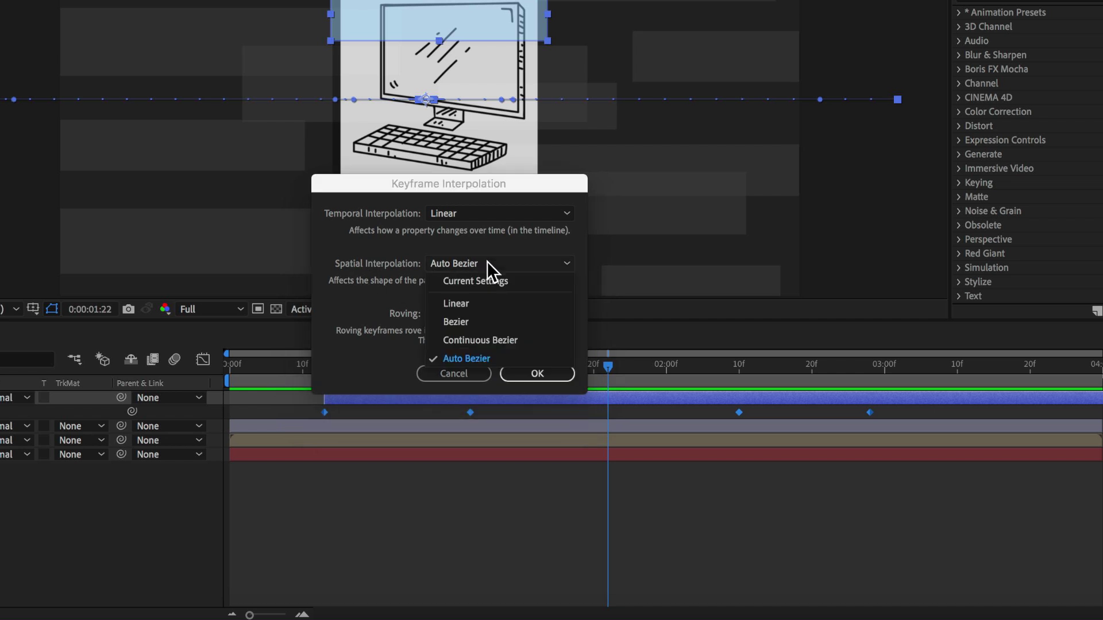
pyautogui.click(476, 302)
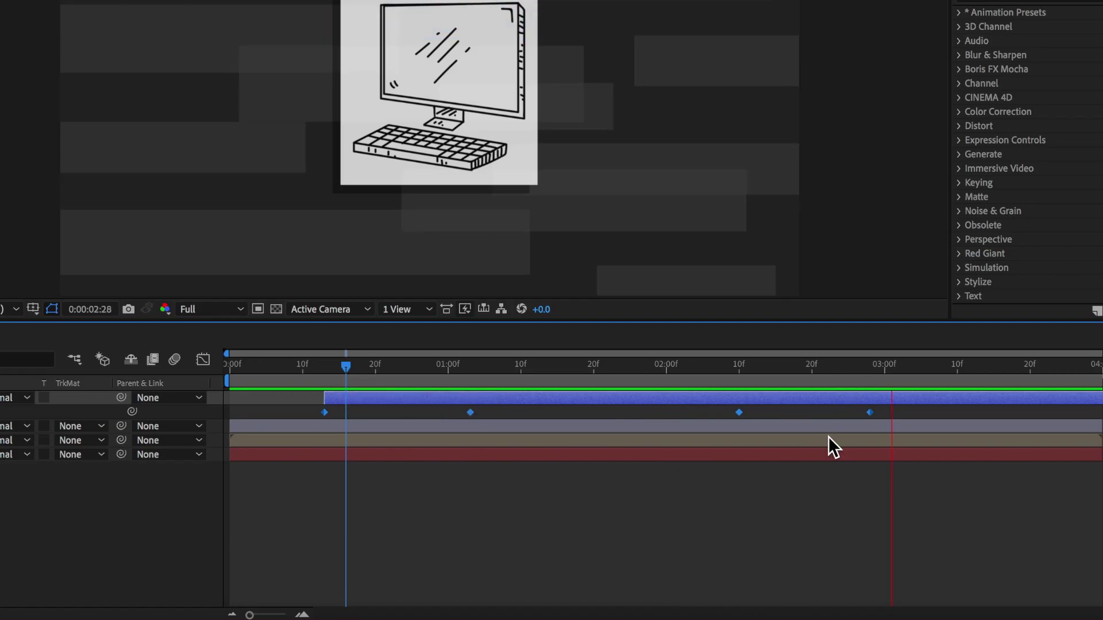
# Step: Apply Easy Ease to the four rectangle position keyframes and preview the motion
pyautogui.click(738, 412)
pyautogui.rightClick(739, 413)
pyautogui.moveTo(807, 603)
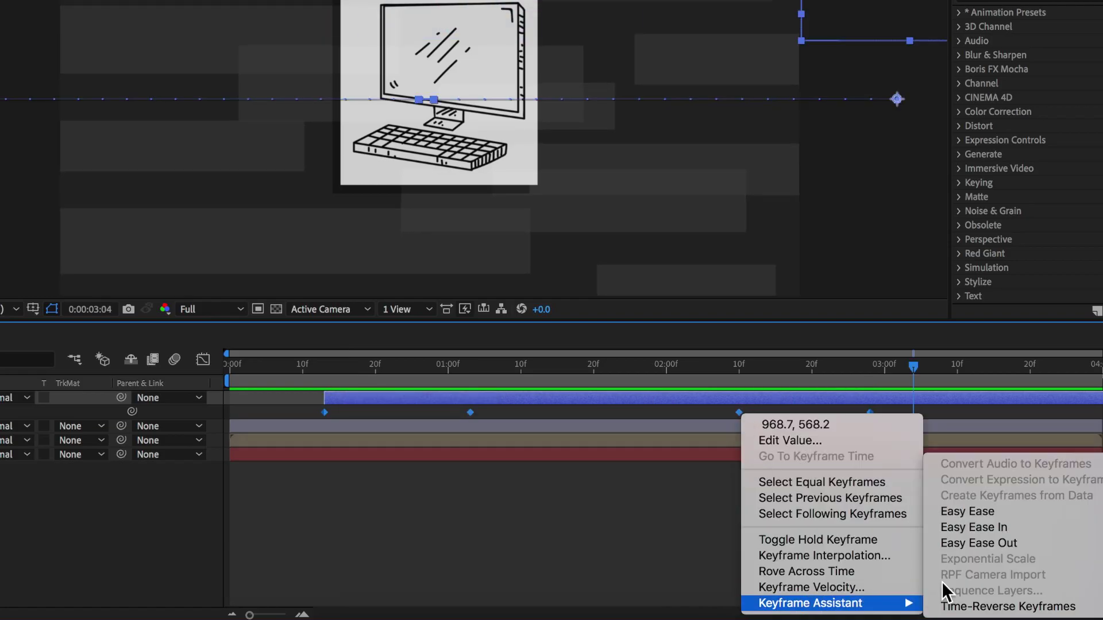
pyautogui.click(973, 511)
pyautogui.click(314, 357)
pyautogui.press('space')
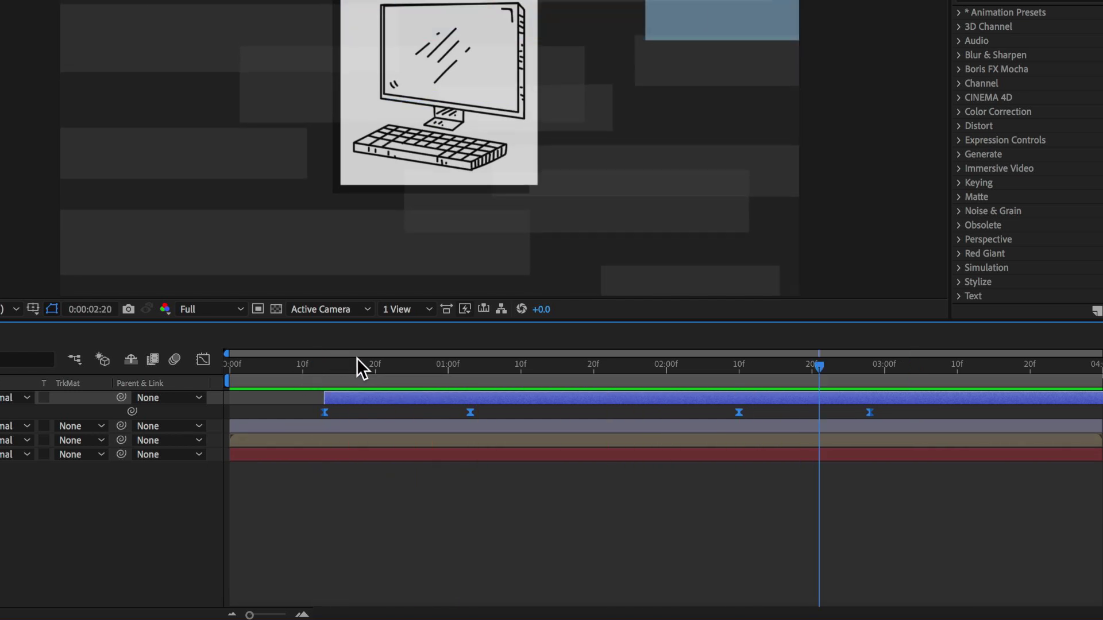
# Step: Reshape the rectangle's speed graph so it enters fast and slows down, and accelerates late on its exit, and preview it
pyautogui.click(323, 365)
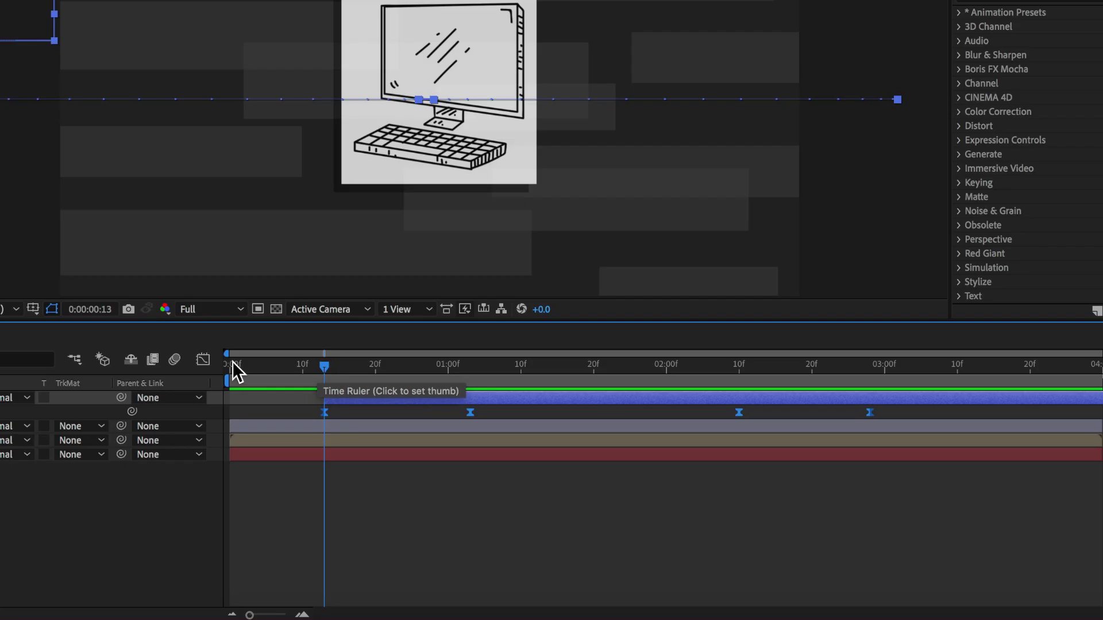
pyautogui.click(197, 365)
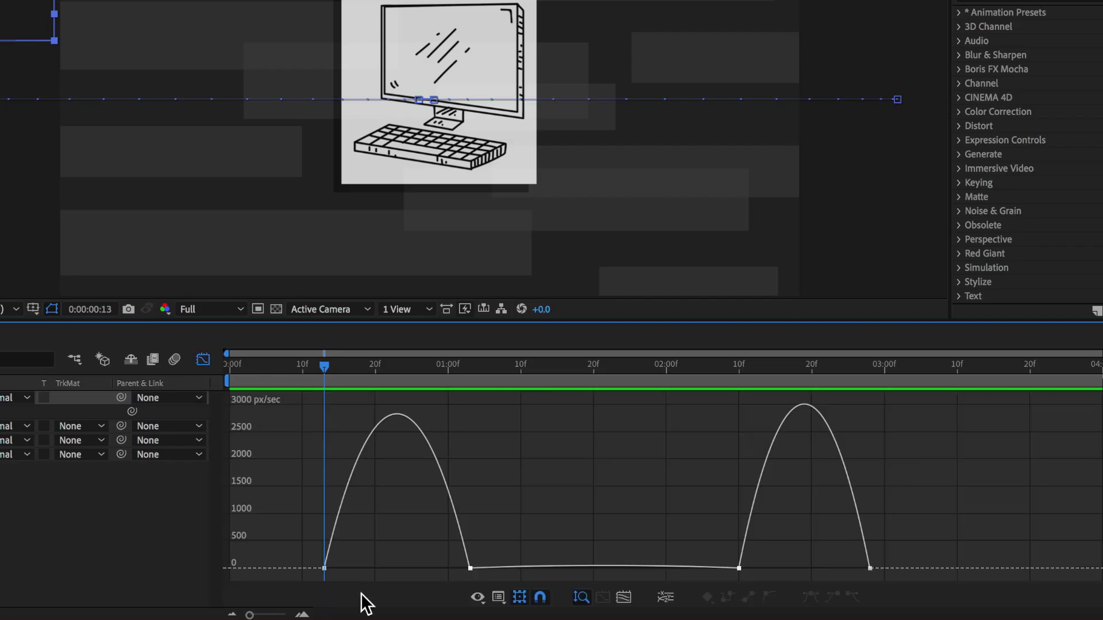
pyautogui.doubleClick(460, 568)
pyautogui.moveTo(446, 568); pyautogui.dragTo(331, 568)
pyautogui.click(850, 569)
pyautogui.moveTo(849, 569); pyautogui.dragTo(862, 568)
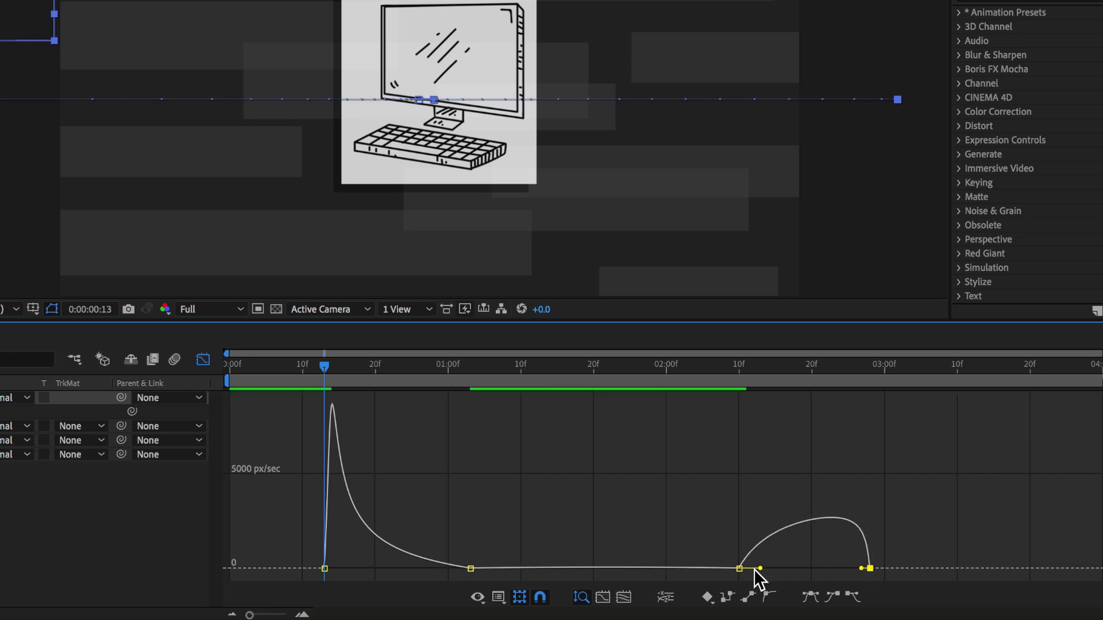
pyautogui.moveTo(761, 569); pyautogui.dragTo(809, 571)
pyautogui.press('space')
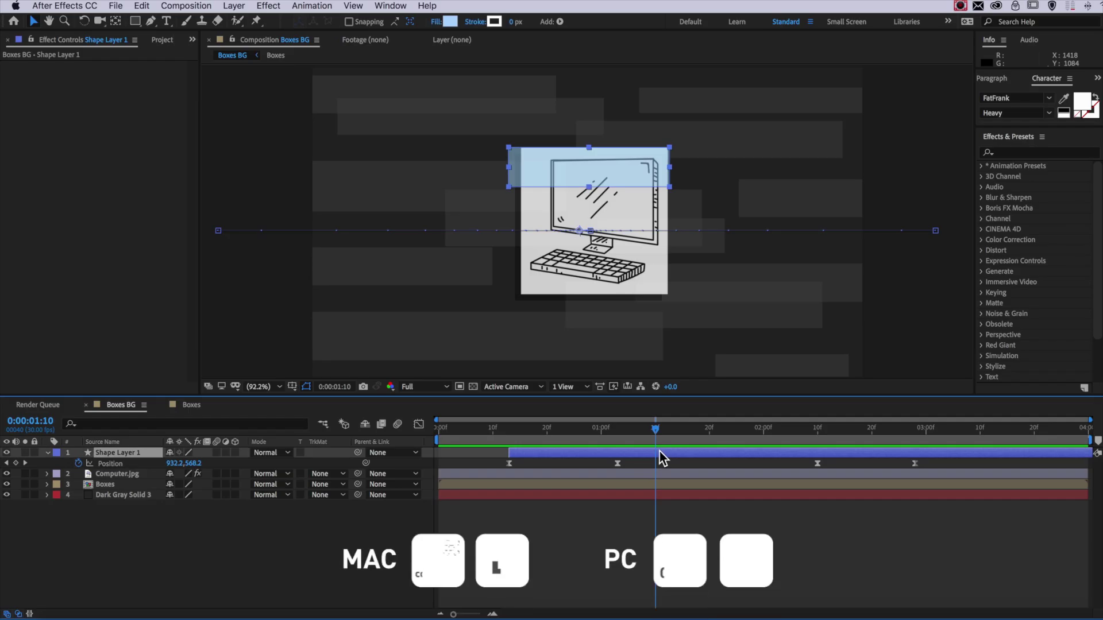
# Step: Duplicate the blue rectangle layer, go to 0:00:01:03, and reveal the copy's keyframes
pyautogui.hotkey('ctrl', 'd')
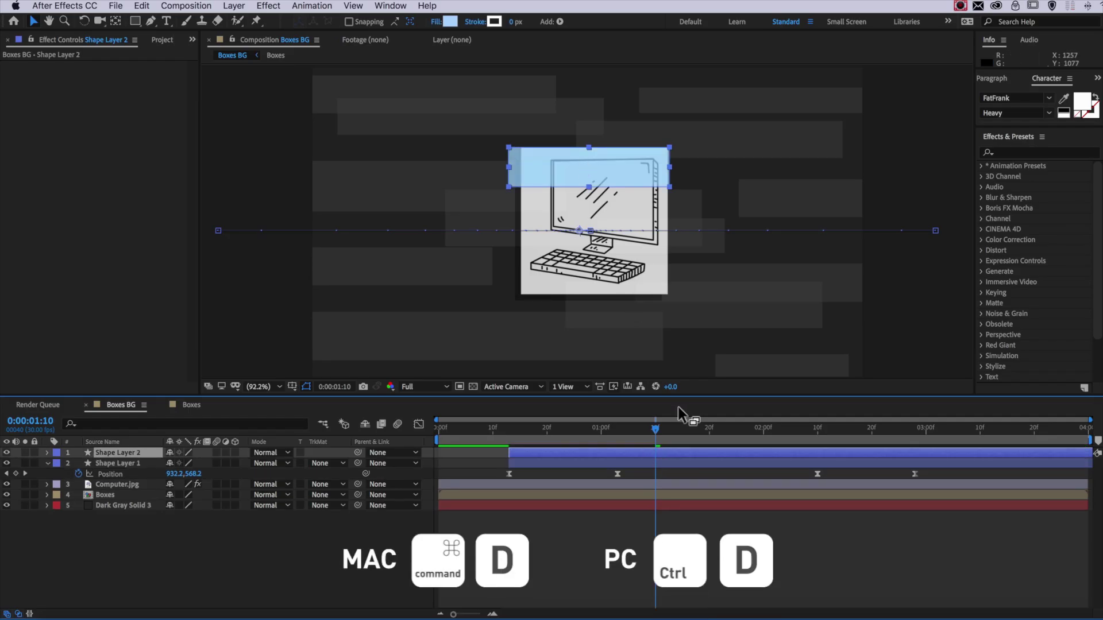
pyautogui.click(620, 438)
pyautogui.press('u')
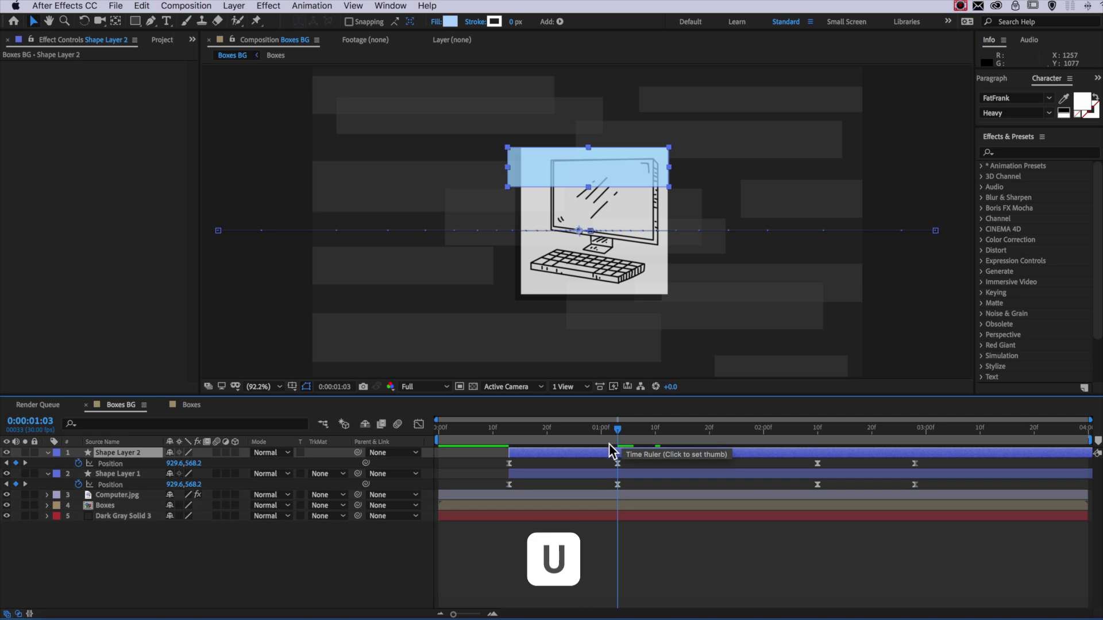
# Step: Make the duplicate bar slightly taller and shift its whole position path down to Y 787.2, just below the first bar
pyautogui.moveTo(504, 463); pyautogui.dragTo(746, 472)
pyautogui.moveTo(932, 465); pyautogui.dragTo(932, 466)
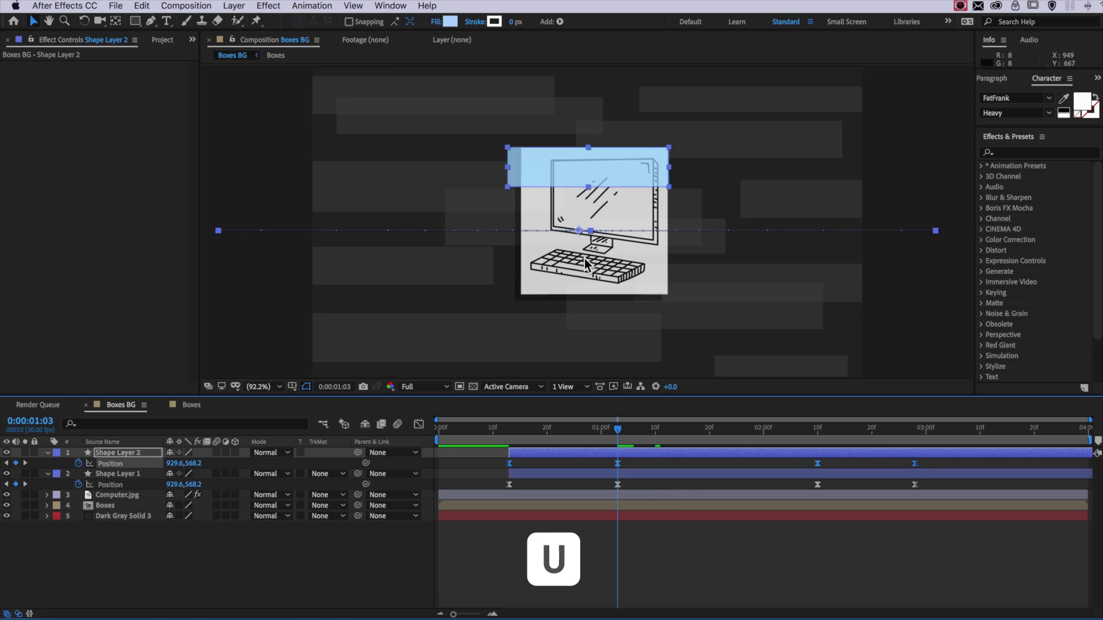
pyautogui.moveTo(587, 171); pyautogui.dragTo(586, 207)
pyautogui.press('super+z')
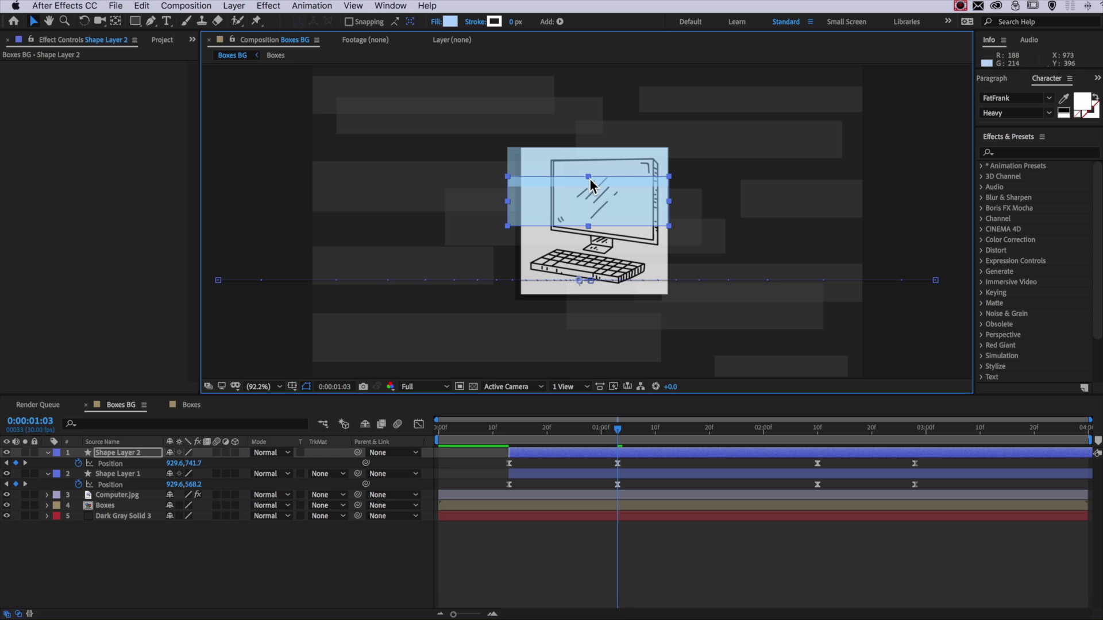
pyautogui.click(109, 463)
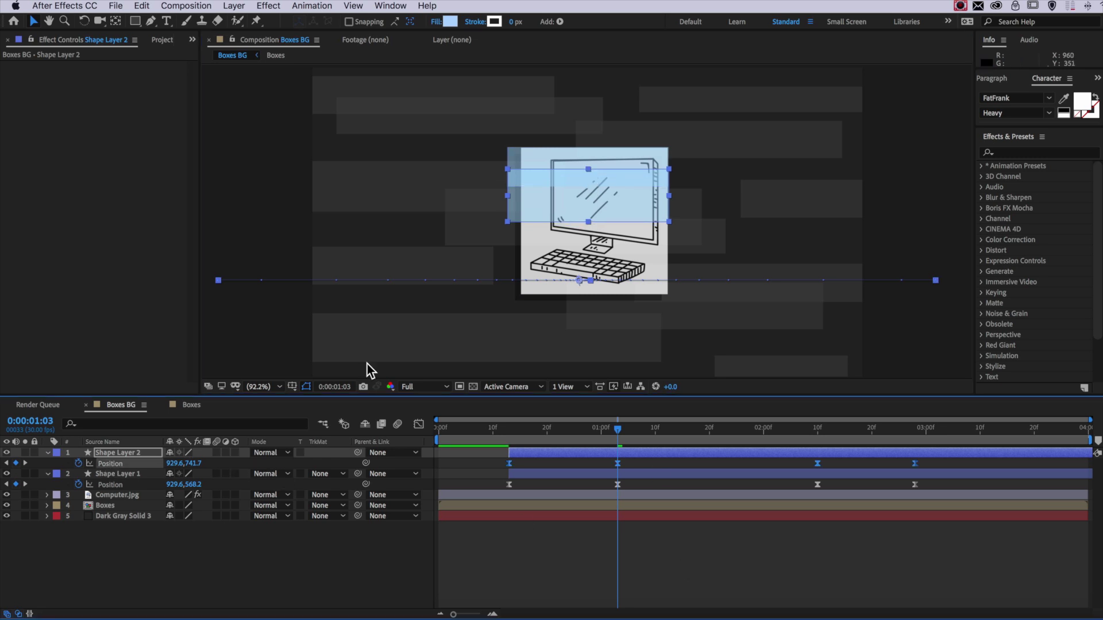
pyautogui.moveTo(592, 203); pyautogui.dragTo(586, 216)
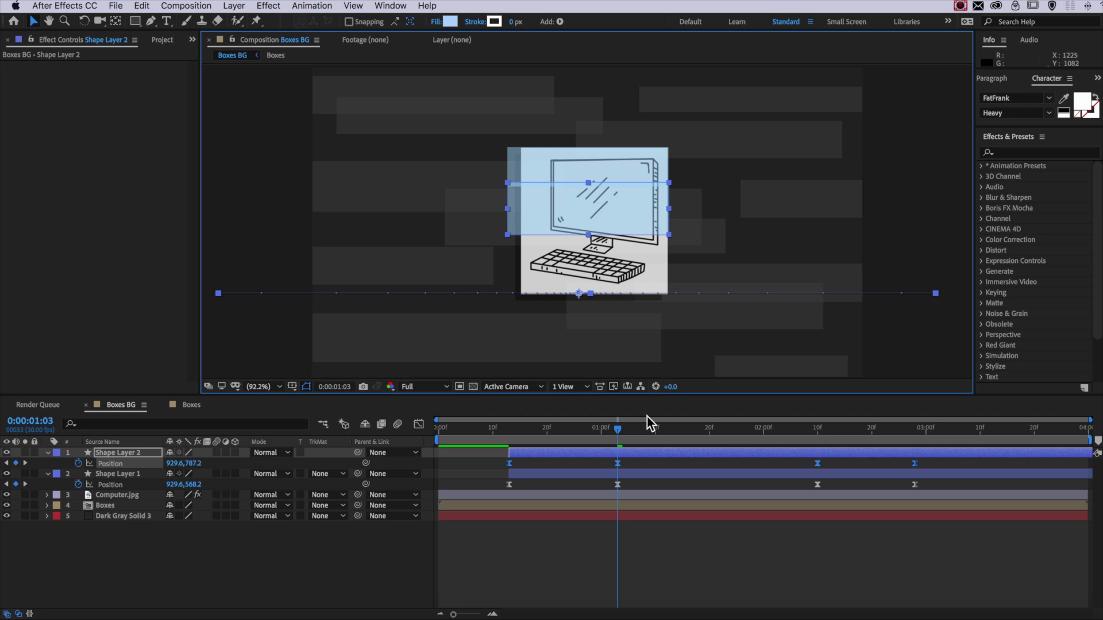
pyautogui.click(642, 552)
# Step: Set the second bar's fill to periwinkle blue (7A8EEC)
pyautogui.click(543, 212)
pyautogui.click(448, 21)
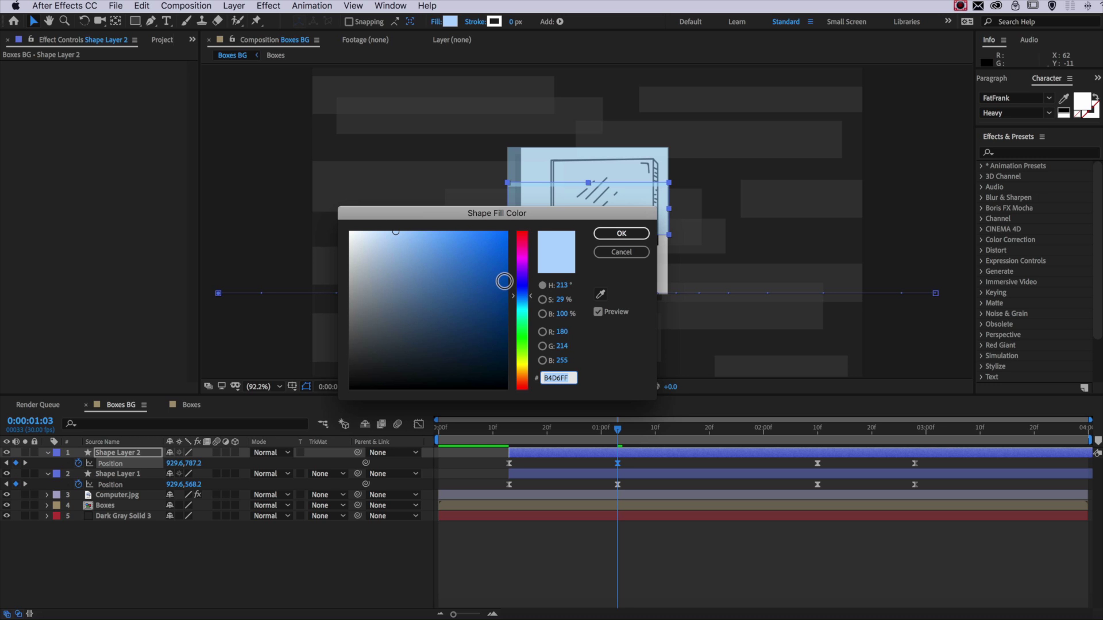
pyautogui.moveTo(532, 294); pyautogui.dragTo(530, 291)
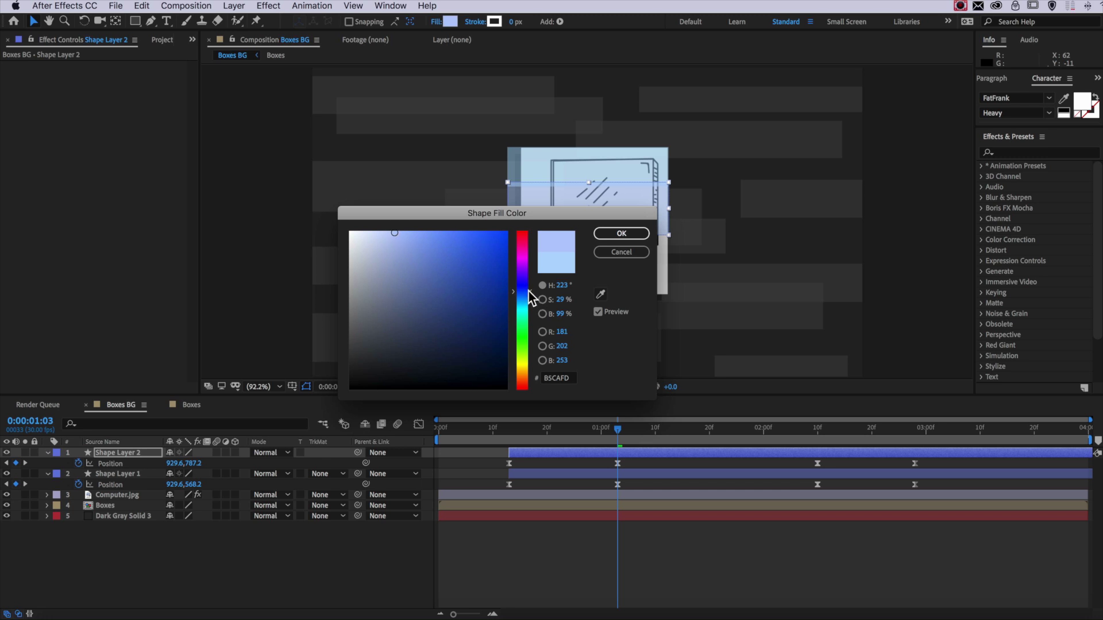
pyautogui.moveTo(408, 249); pyautogui.dragTo(435, 247)
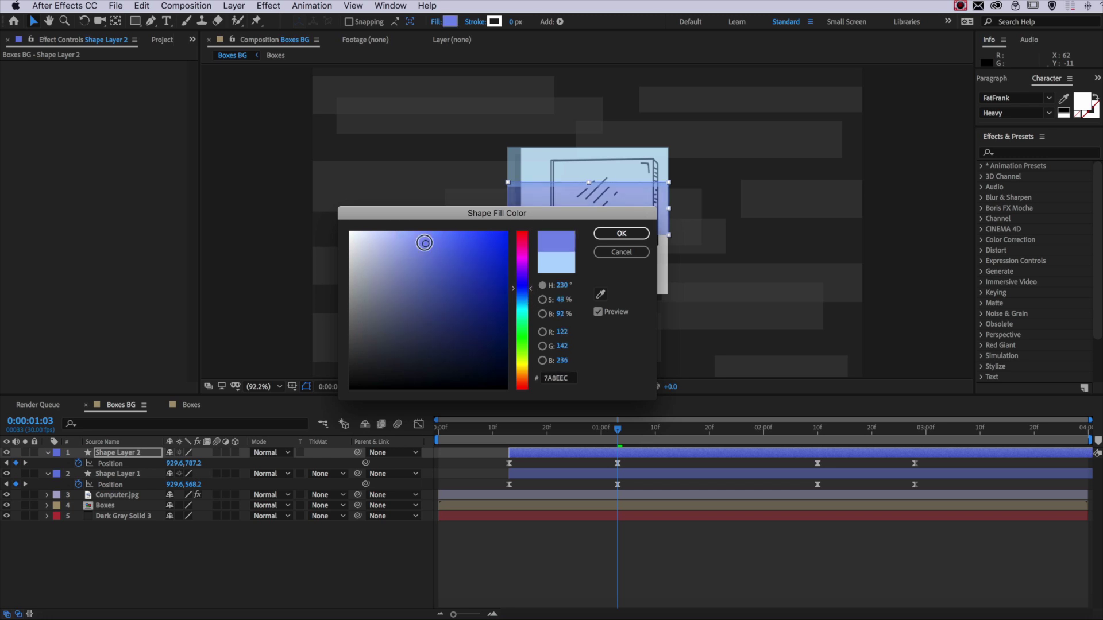
pyautogui.click(620, 233)
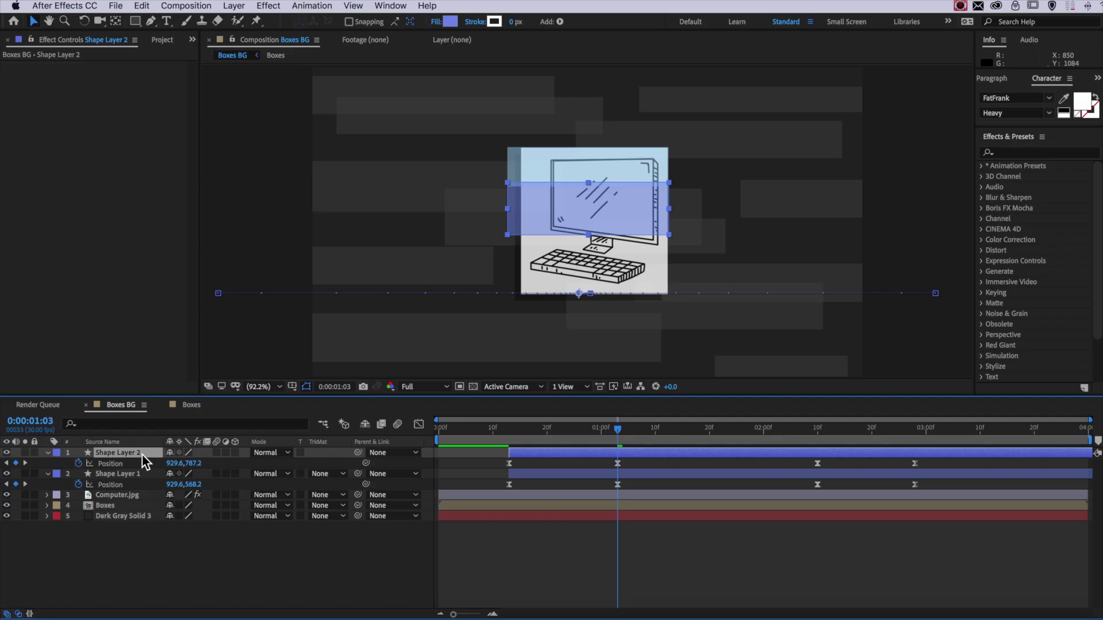
# Step: Duplicate the second bar, make the copy taller, and shift its whole position path down to Y 1038.8 over the keyboard
pyautogui.press('u')
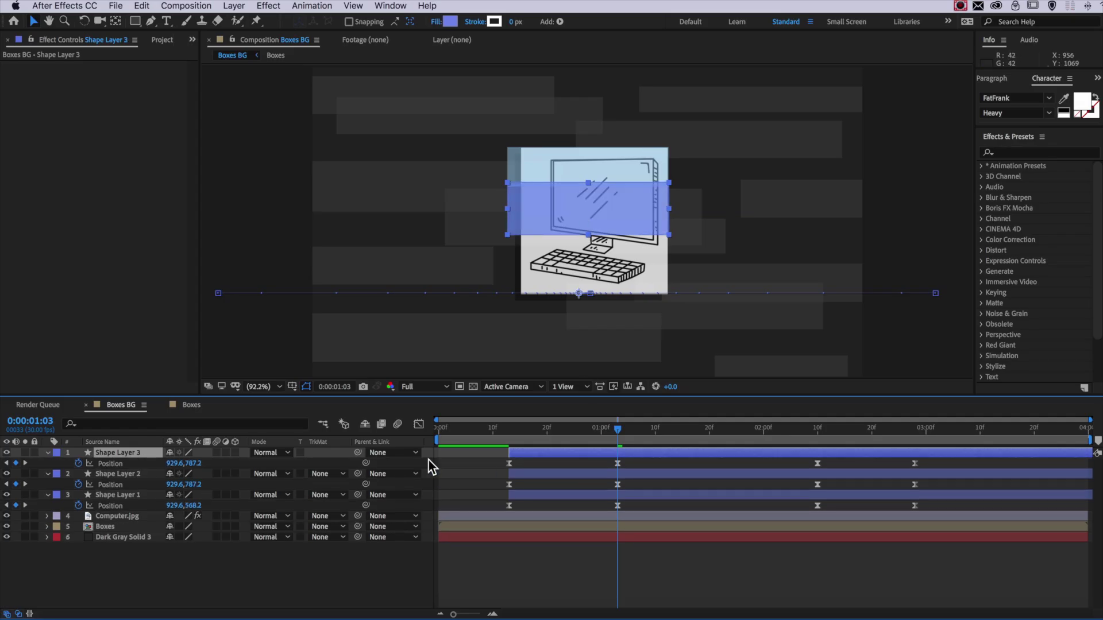
pyautogui.click(110, 463)
pyautogui.moveTo(577, 220); pyautogui.dragTo(530, 304)
# Step: Set the third bar's fill to a muted light cyan (81C4DD)
pyautogui.click(450, 22)
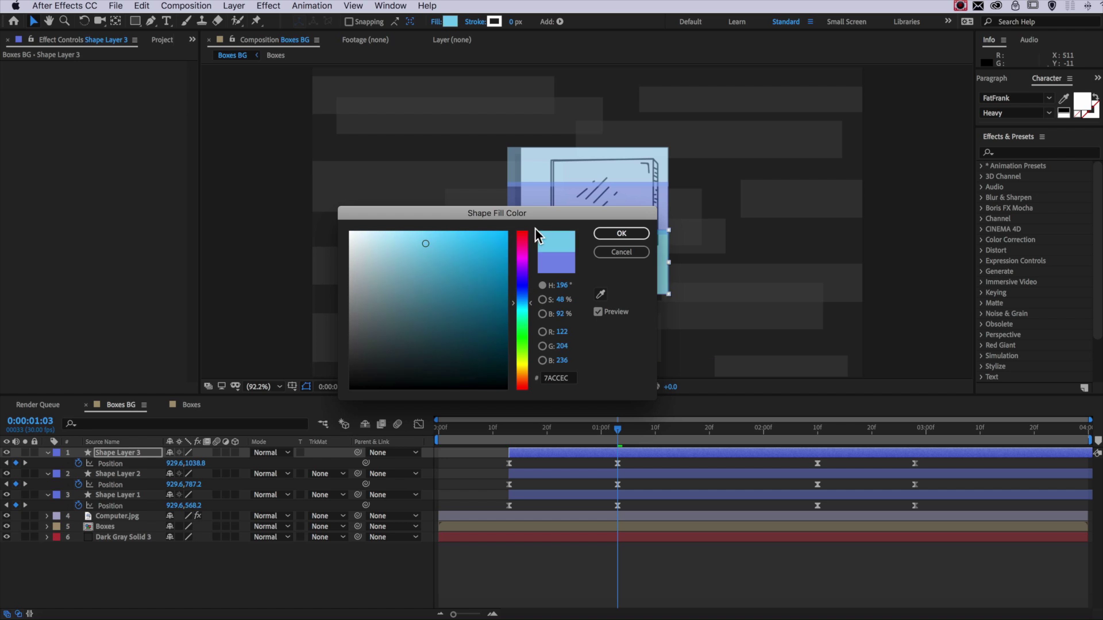
pyautogui.moveTo(534, 212); pyautogui.dragTo(559, 310)
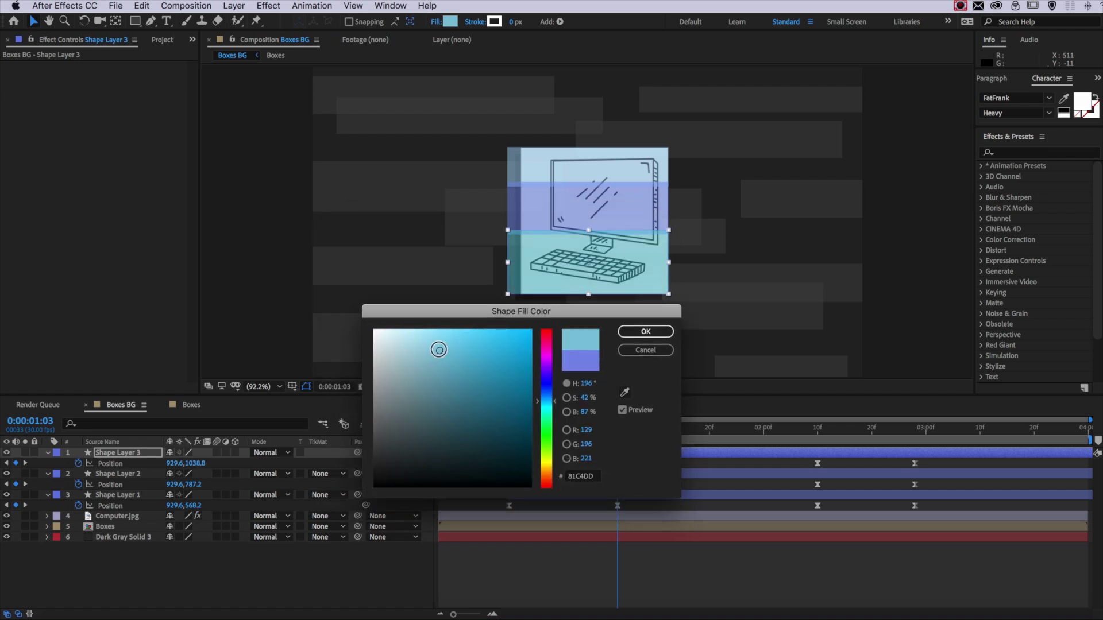
pyautogui.press('Return')
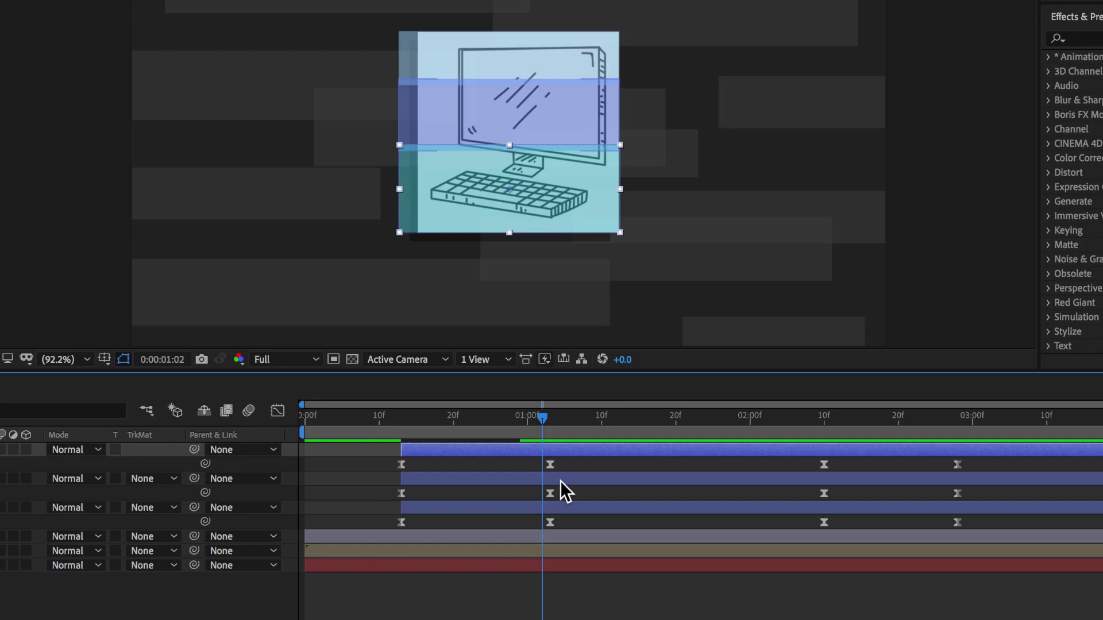
# Step: Stagger the bars in time by starting the second layer at about 0:00:00:24 and the third at about 0:00:01:04
pyautogui.moveTo(560, 481); pyautogui.dragTo(712, 442)
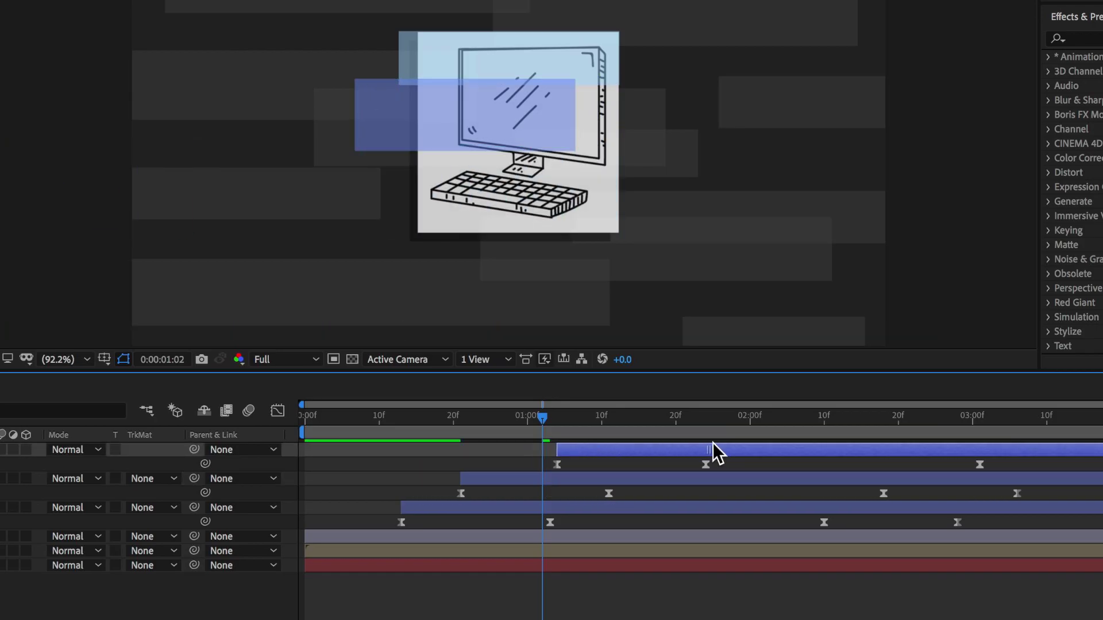
pyautogui.moveTo(609, 472); pyautogui.dragTo(653, 478)
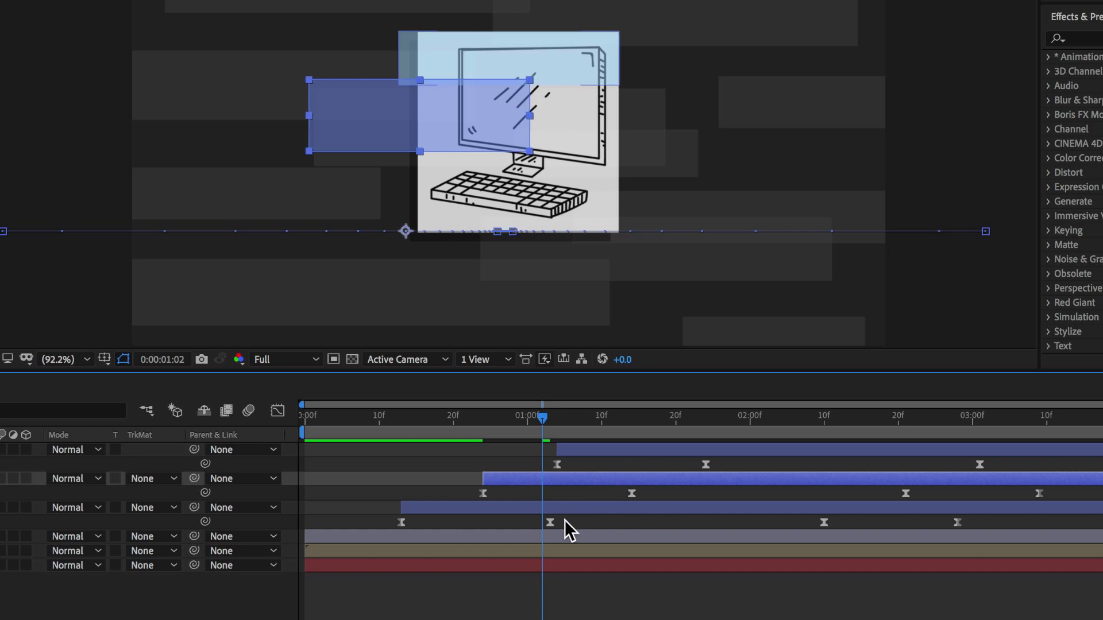
# Step: Shift individual position keyframes of the three bars in time so they arrive and leave at uneven moments, and preview the result
pyautogui.moveTo(550, 522); pyautogui.dragTo(619, 522)
pyautogui.moveTo(980, 464); pyautogui.dragTo(1020, 464)
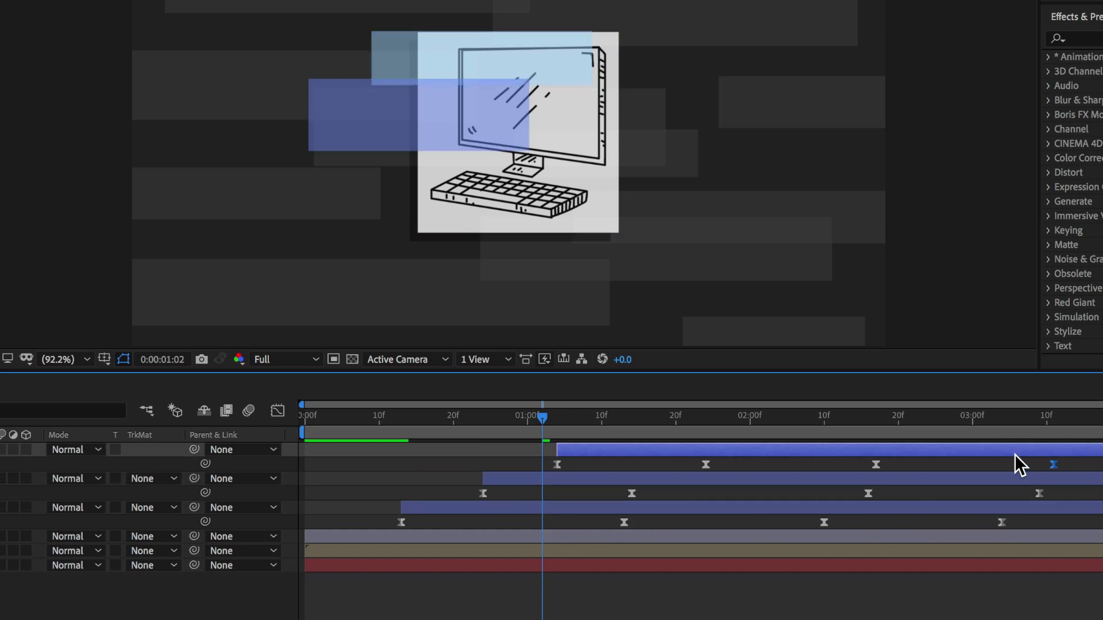
pyautogui.click(822, 521)
pyautogui.moveTo(705, 464); pyautogui.dragTo(735, 464)
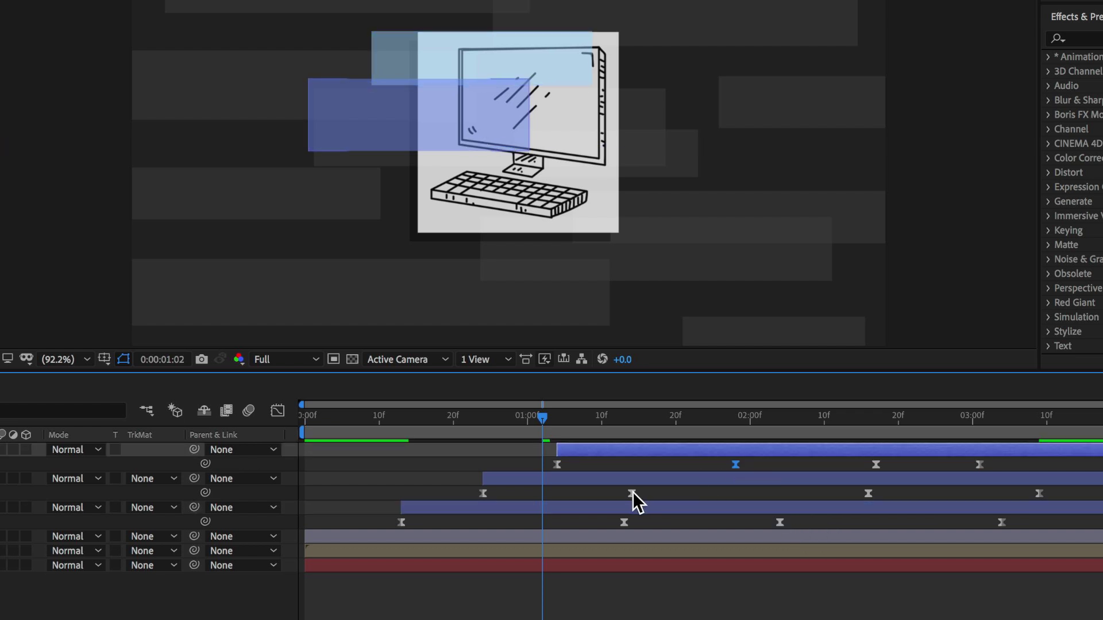
pyautogui.moveTo(631, 493); pyautogui.dragTo(586, 494)
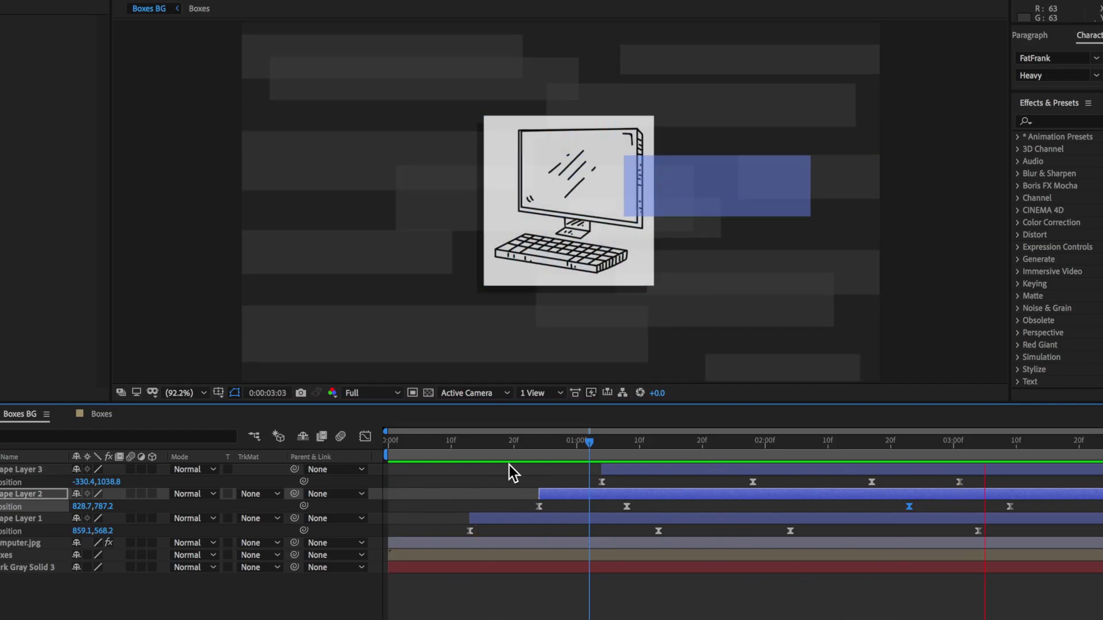
# Step: Enable motion blur for the composition and on the three bar layers and the computer image
pyautogui.press('space')
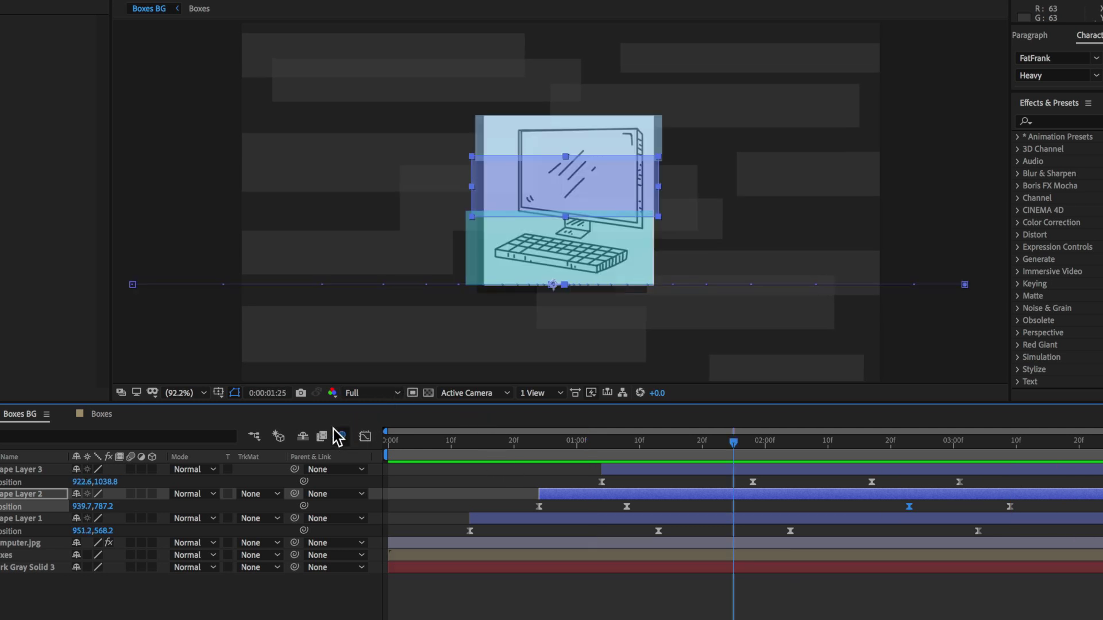
pyautogui.click(127, 540)
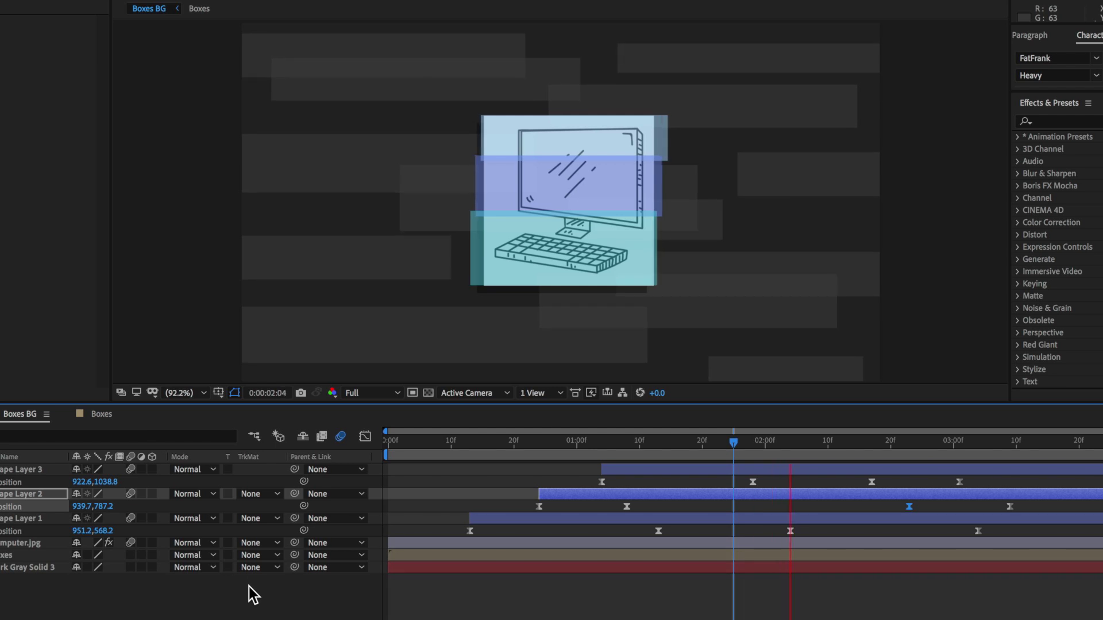